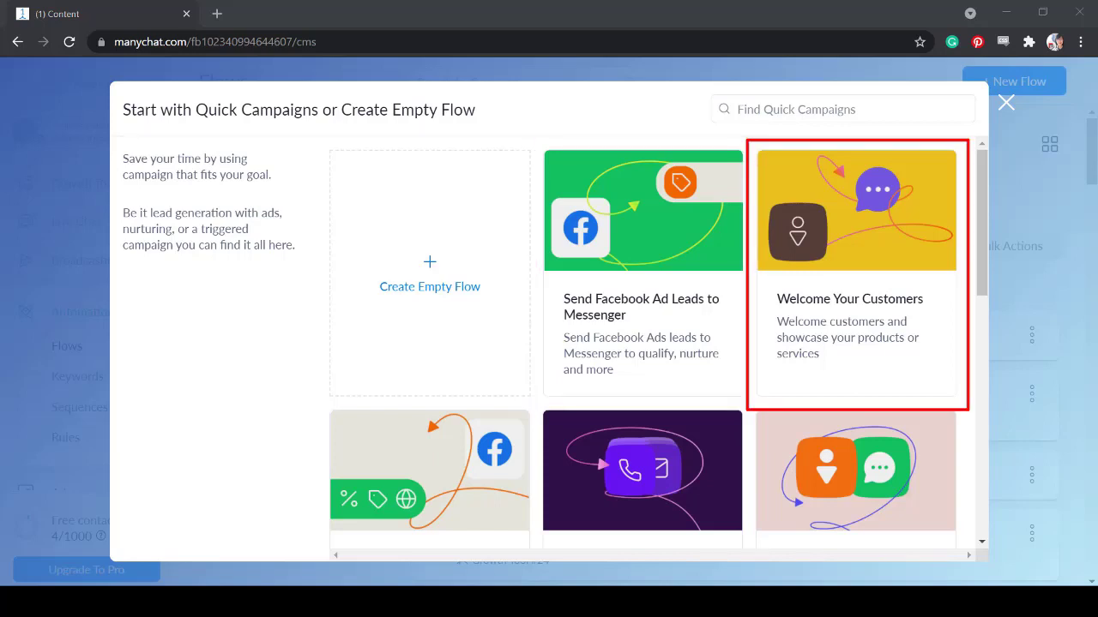
- Look through the quick campaign templates and create a new flow named "Benefits of Fat Burners"
{"action": "scroll", "coordinate": [642, 343], "scroll_direction": "down", "scroll_amount": 3}
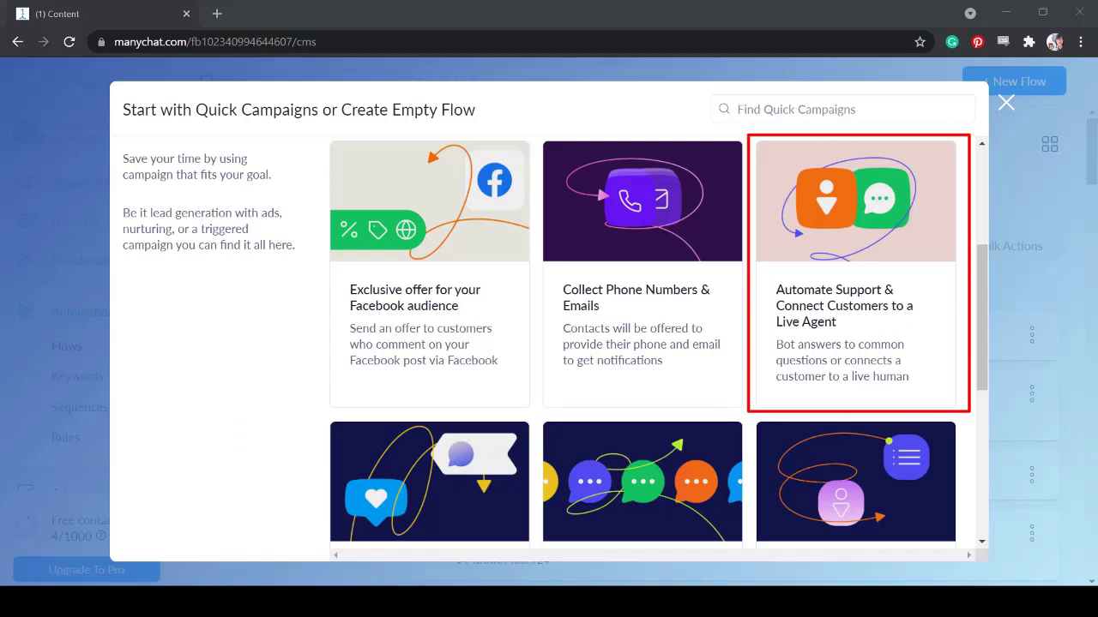
{"action": "scroll", "coordinate": [643, 343], "scroll_direction": "down", "scroll_amount": 3}
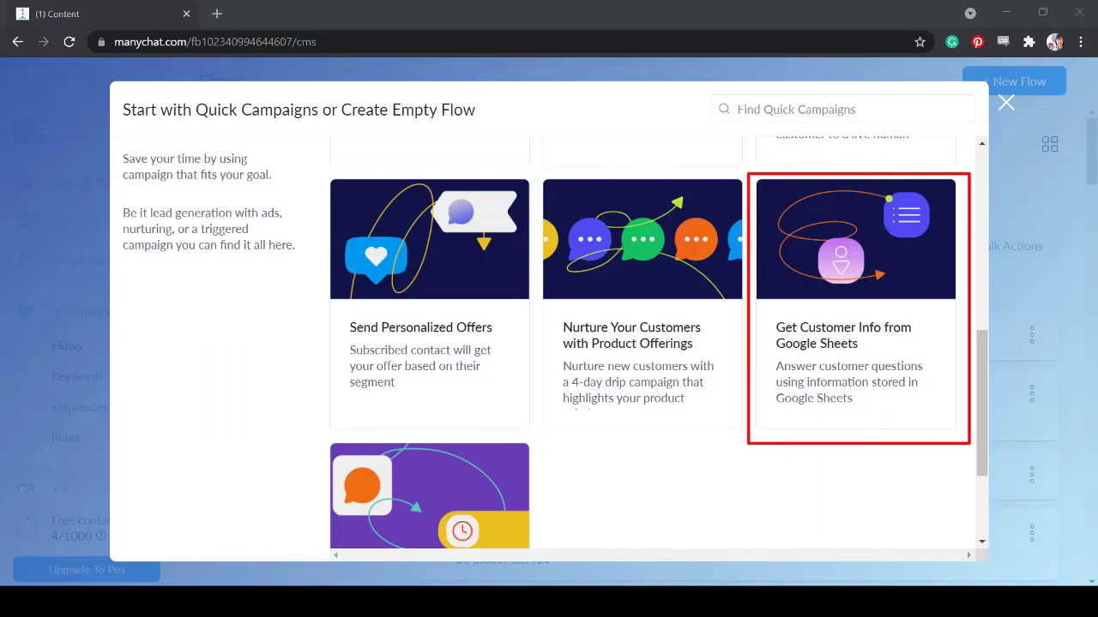
{"action": "scroll", "coordinate": [652, 343], "scroll_direction": "down", "scroll_amount": 2}
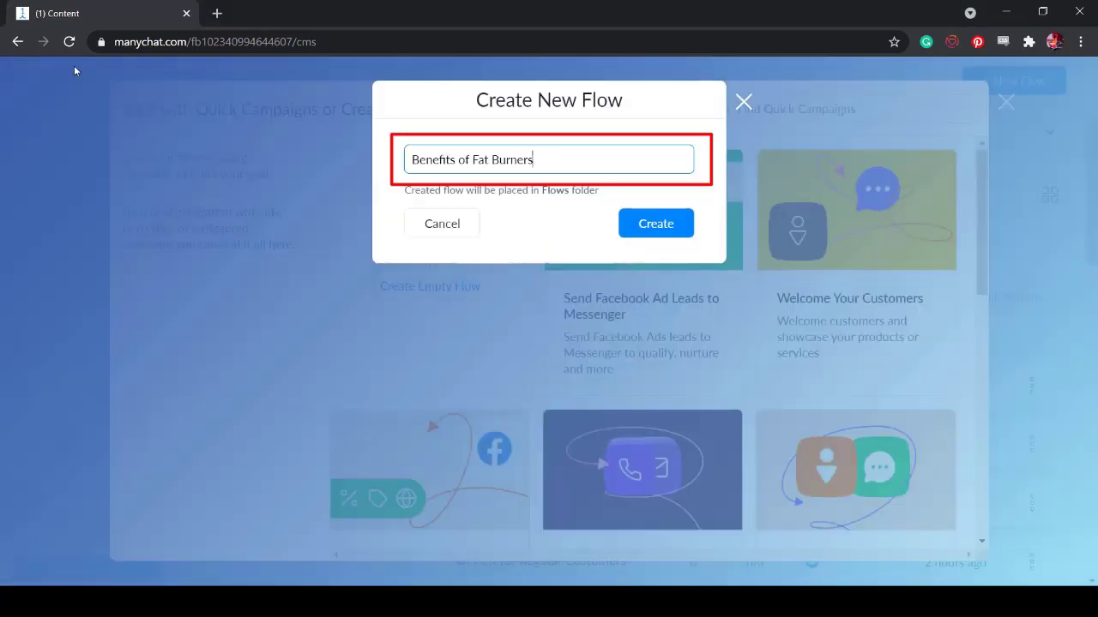
{"action": "left_click", "coordinate": [655, 223]}
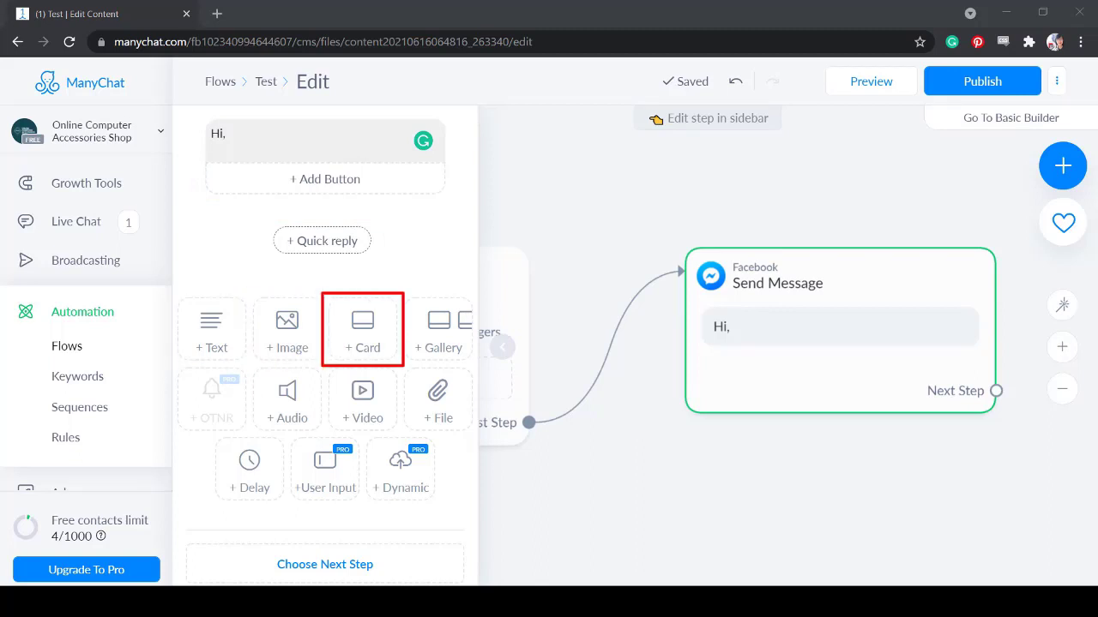
- Add a card and a gallery below the "Hi," text of the Send Message step and show the gallery's second card
{"action": "left_click", "coordinate": [371, 341]}
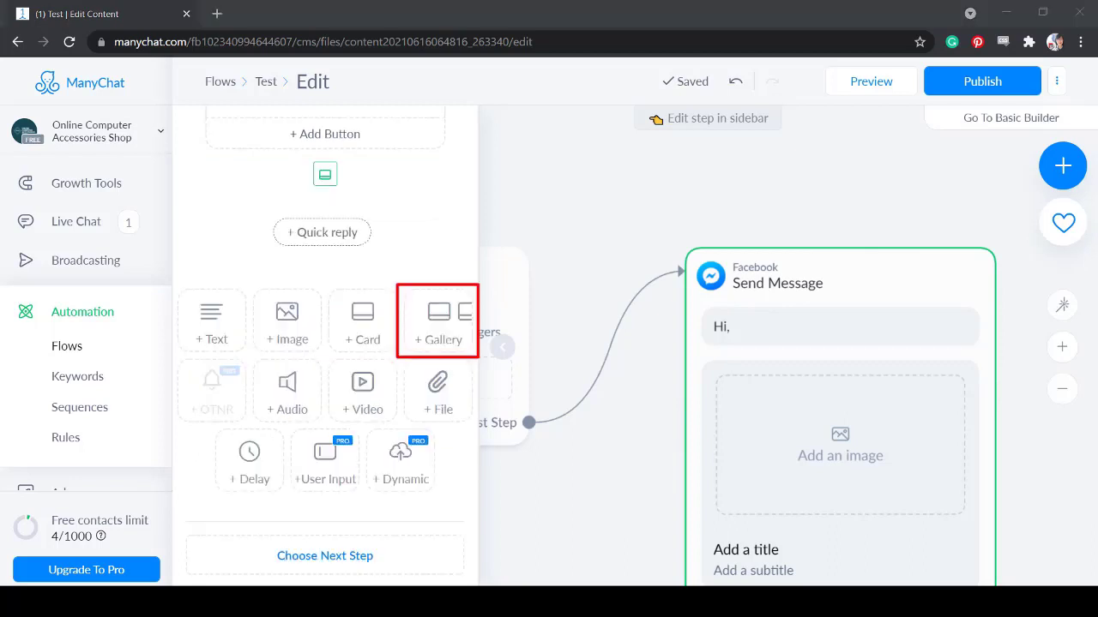
{"action": "left_click", "coordinate": [437, 325]}
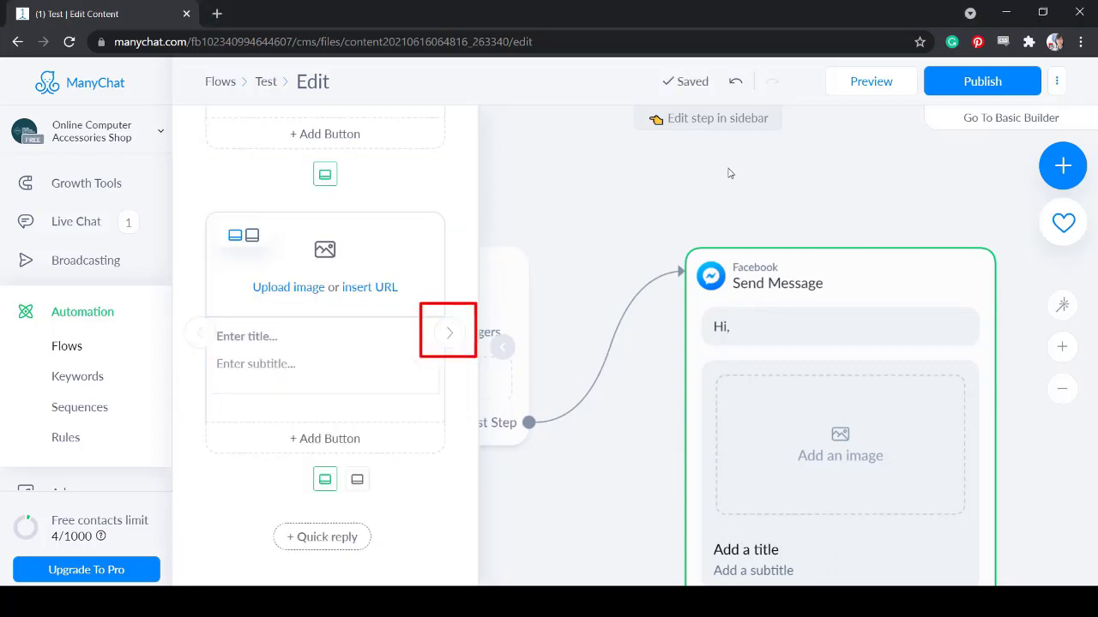
{"action": "left_click", "coordinate": [450, 333]}
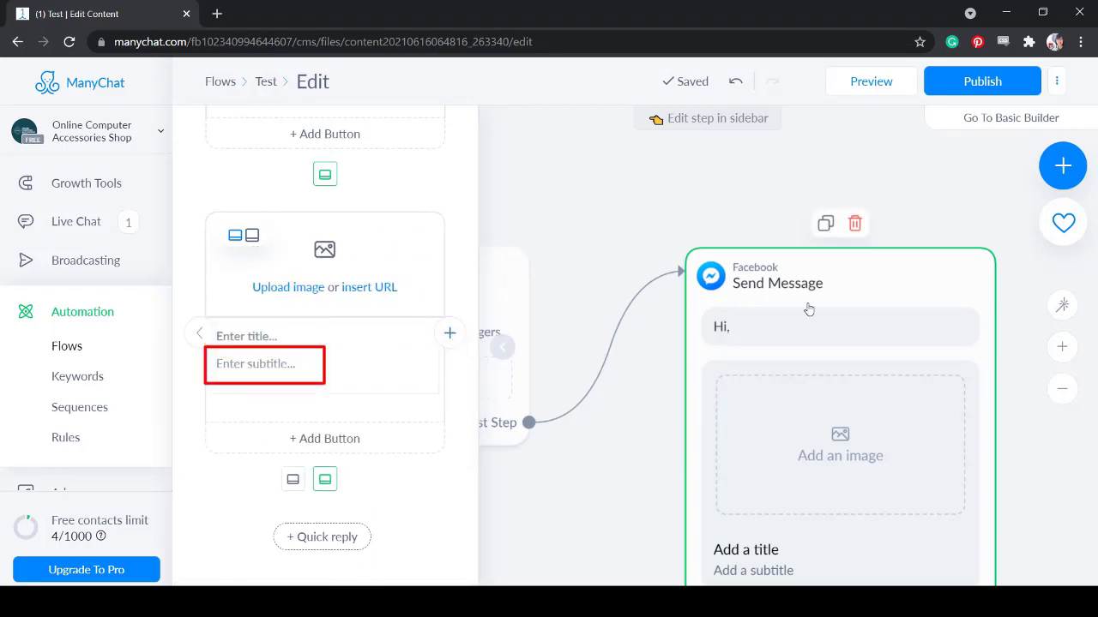
- Open the next-step choices for the Send Message step and look through the available options
{"action": "scroll", "coordinate": [509, 544], "scroll_direction": "down", "scroll_amount": 4}
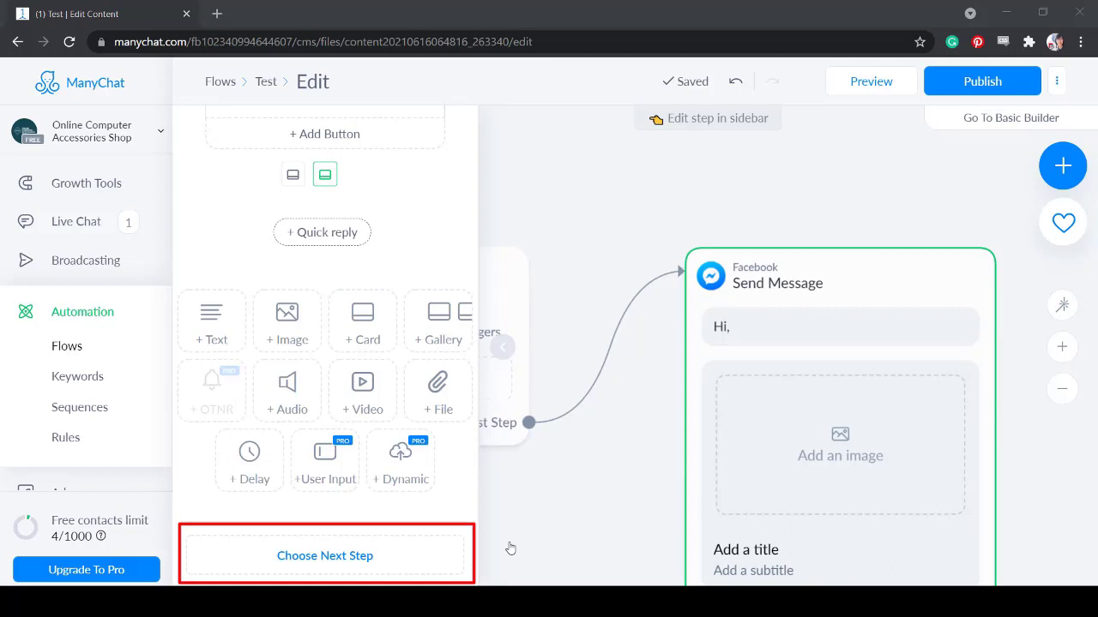
{"action": "left_click", "coordinate": [403, 557]}
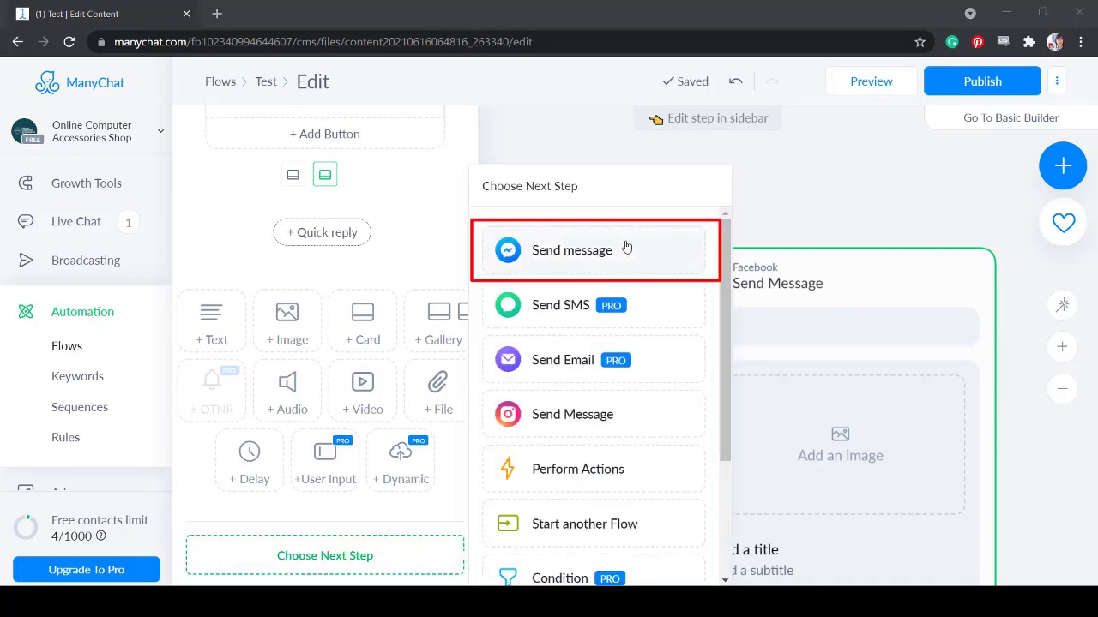
{"action": "scroll", "coordinate": [686, 313], "scroll_direction": "down", "scroll_amount": 2}
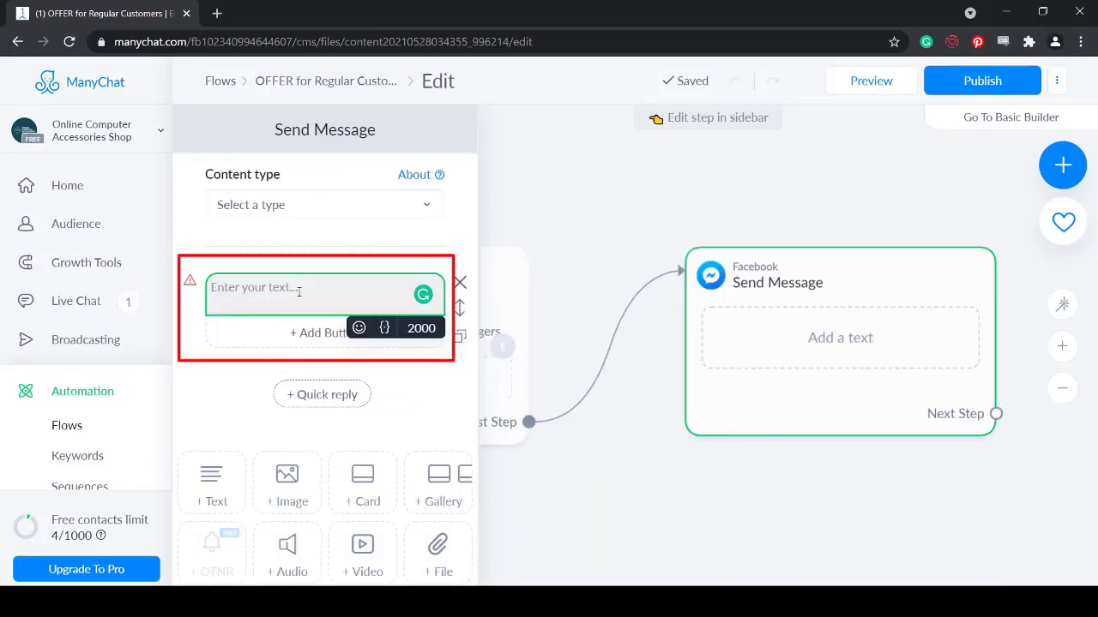
- Write "Hi {First Name}! How's your recent purchase from us? We hope you enjoyed it." and add a Send message next step
{"action": "type", "text": "Hi {"}
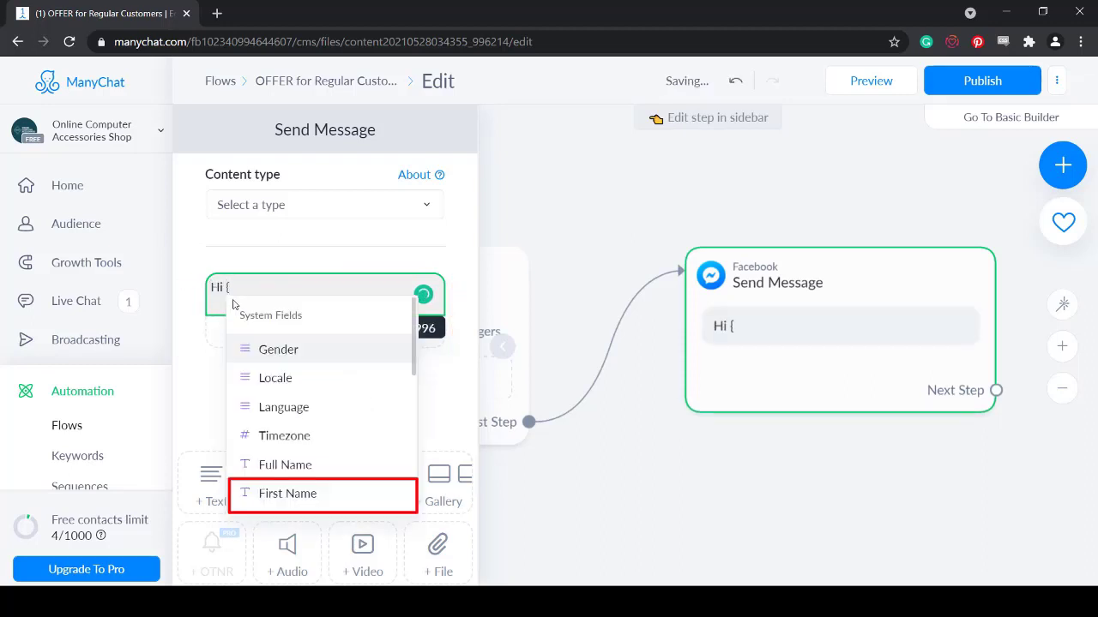
{"action": "left_click", "coordinate": [286, 491]}
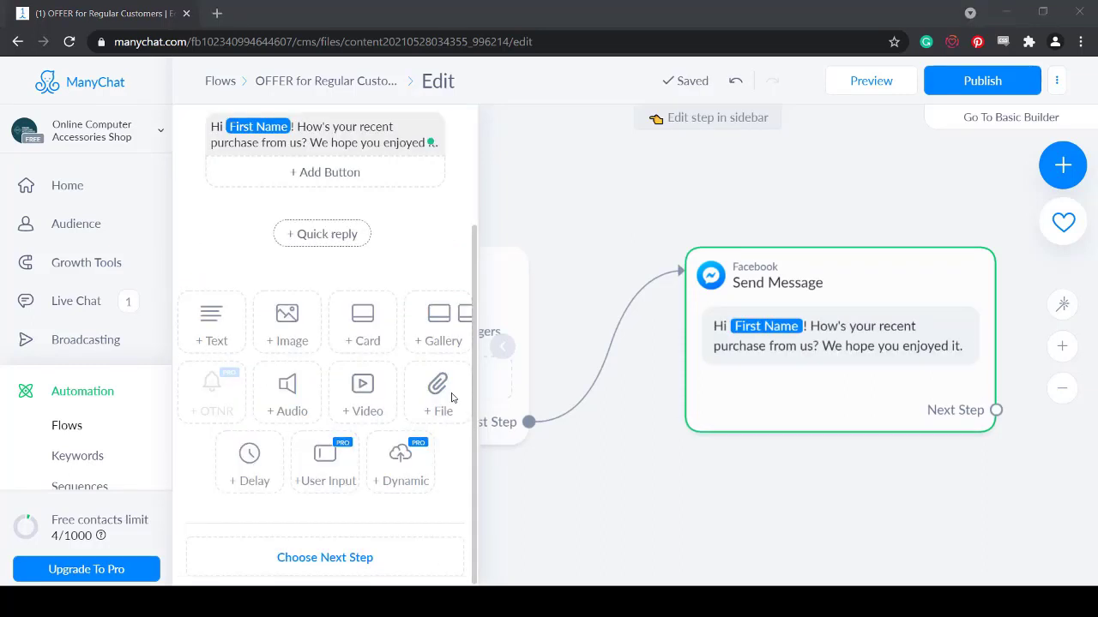
{"action": "left_click", "coordinate": [435, 559]}
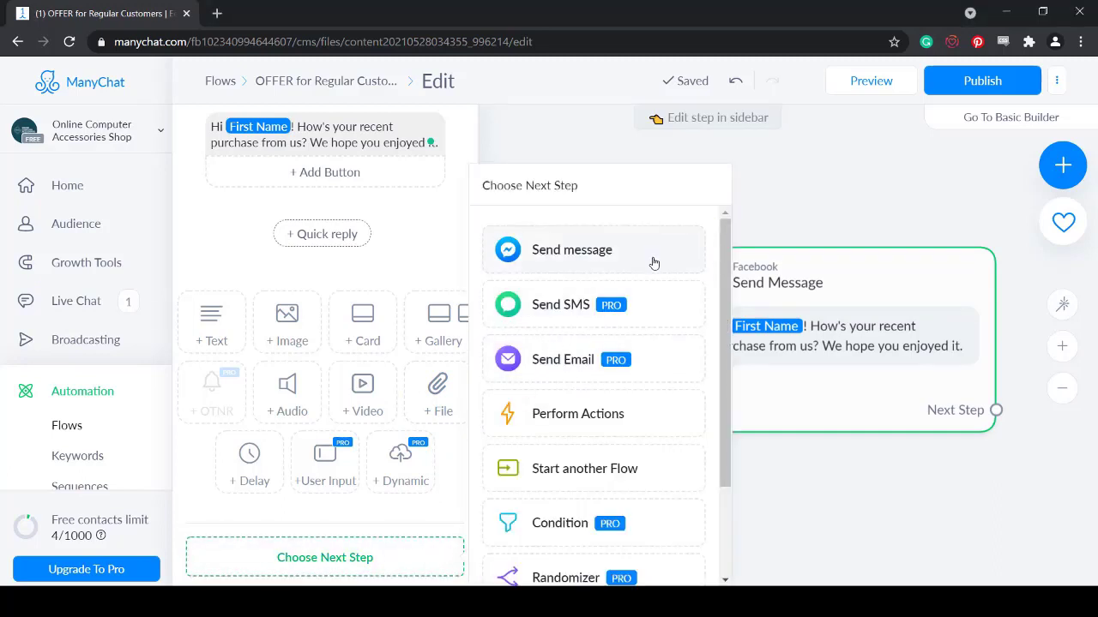
{"action": "left_click", "coordinate": [627, 275]}
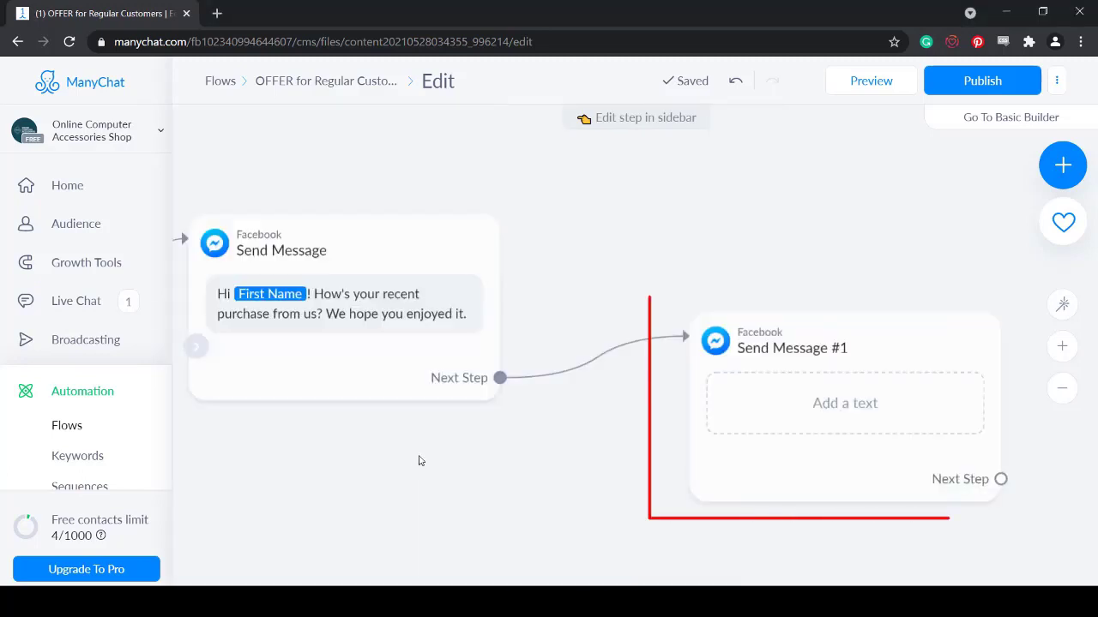
- Add a delay to Send Message #1 and place it above the empty text block
{"action": "left_click", "coordinate": [826, 406]}
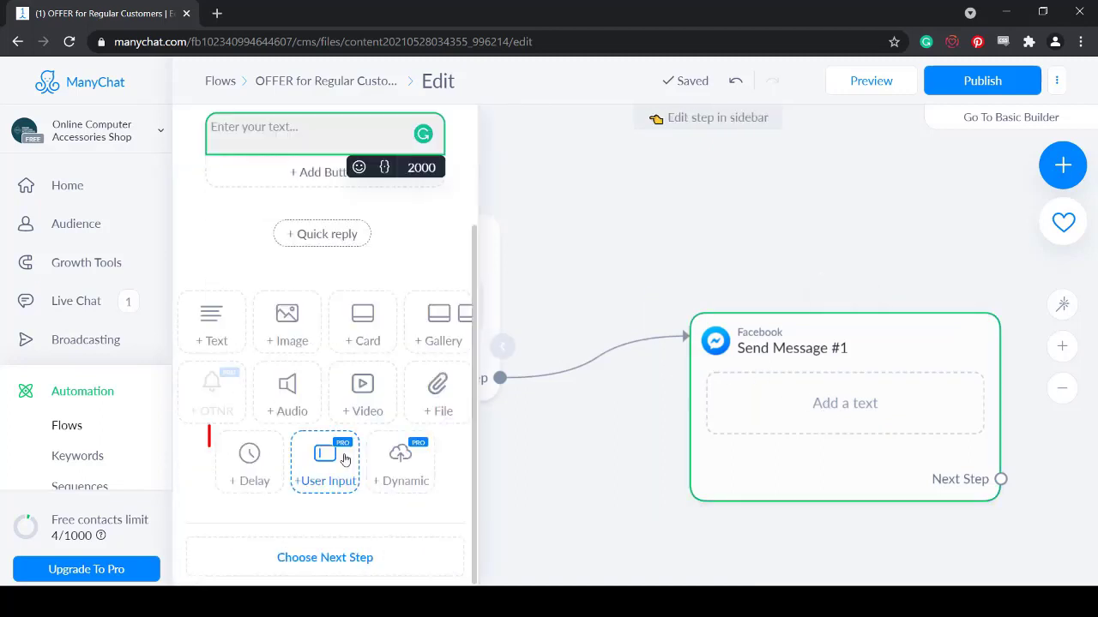
{"action": "left_click", "coordinate": [269, 475]}
{"action": "scroll", "coordinate": [275, 429], "scroll_direction": "up", "scroll_amount": 3}
{"action": "left_click_drag", "start_coordinate": [455, 374], "coordinate": [453, 286]}
- Set the delay in Send Message #1 to 20 seconds and turn off showing "typing..." during the delay
{"action": "left_click", "coordinate": [416, 310]}
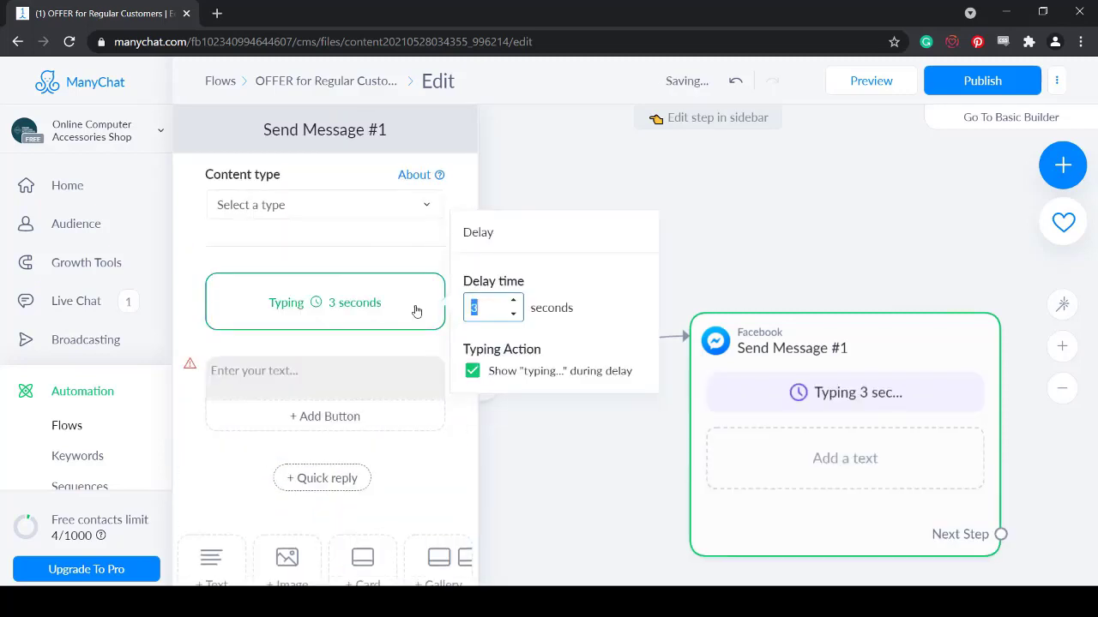
{"action": "type", "text": "3"}
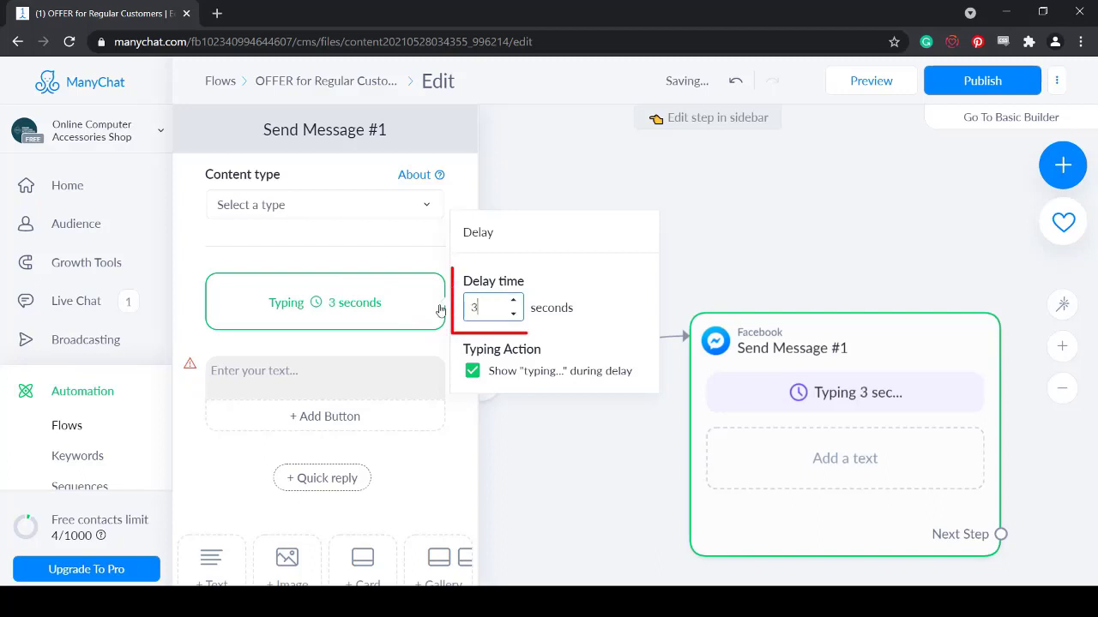
{"action": "type", "text": "0"}
{"action": "key", "text": "BackSpace"}
{"action": "key", "text": "BackSpace"}
{"action": "type", "text": "2"}
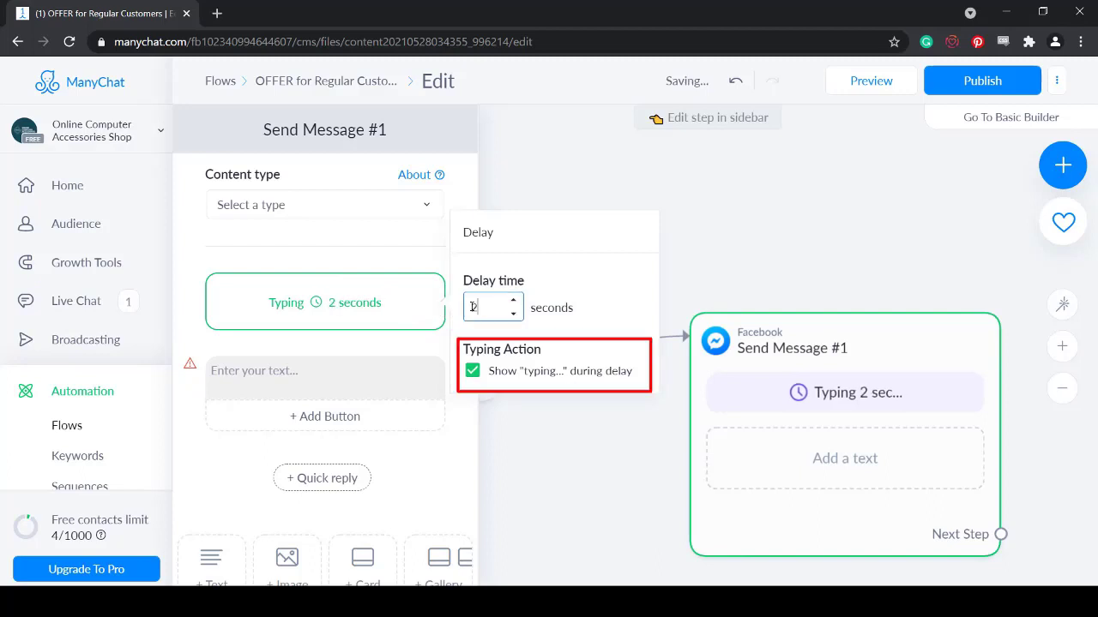
{"action": "type", "text": "0"}
{"action": "left_click", "coordinate": [473, 372]}
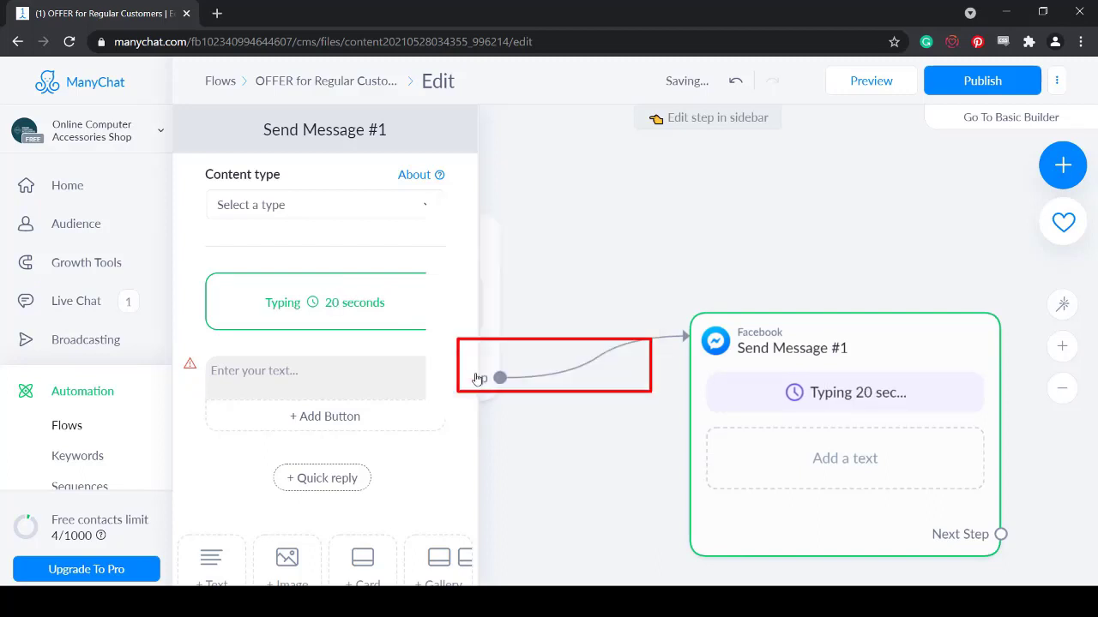
- Write below the delay: "We do have new stocks of products similar to your previous purchase. Do you like to know more about it?"
{"action": "left_click", "coordinate": [325, 371]}
{"action": "type", "text": "We do have new stocks "}
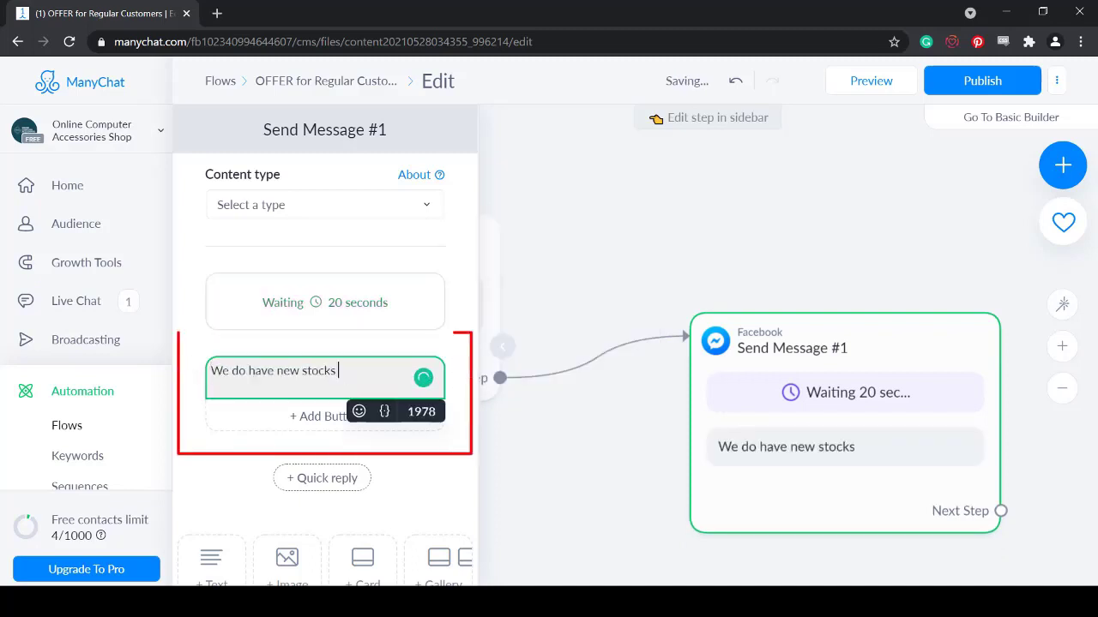
{"action": "type", "text": "of products similar to your previous purchase. Do you like to know more about it?"}
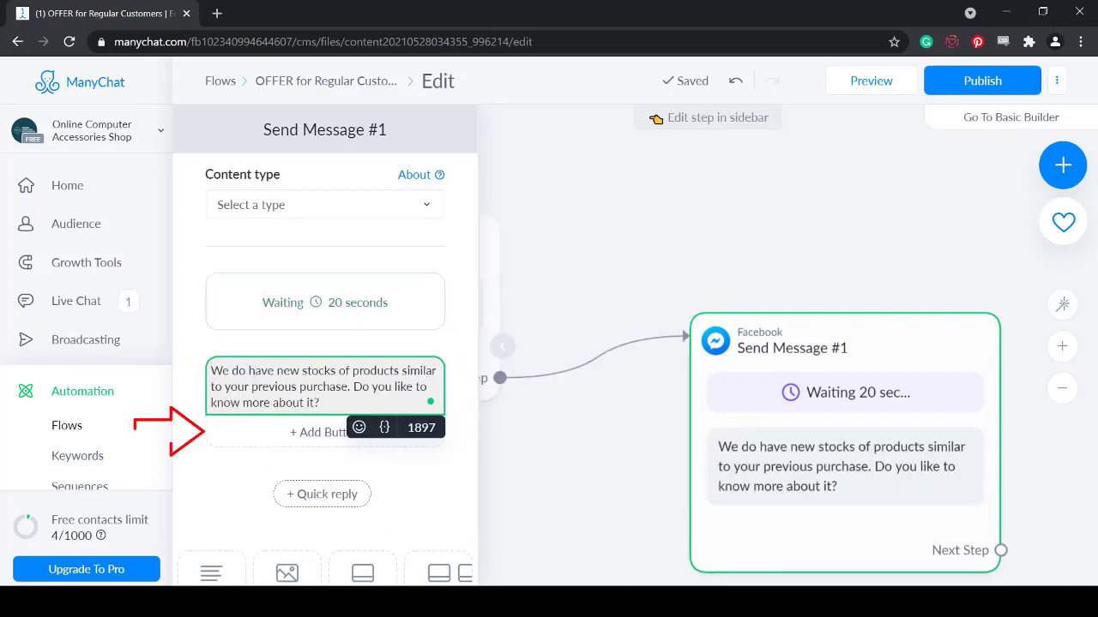
- Add the buttons "Yes, Please." and "Maybe Next Time." to the new-stocks text, each sending its own new message
{"action": "left_click", "coordinate": [309, 432]}
{"action": "type", "text": "Yes, Please."}
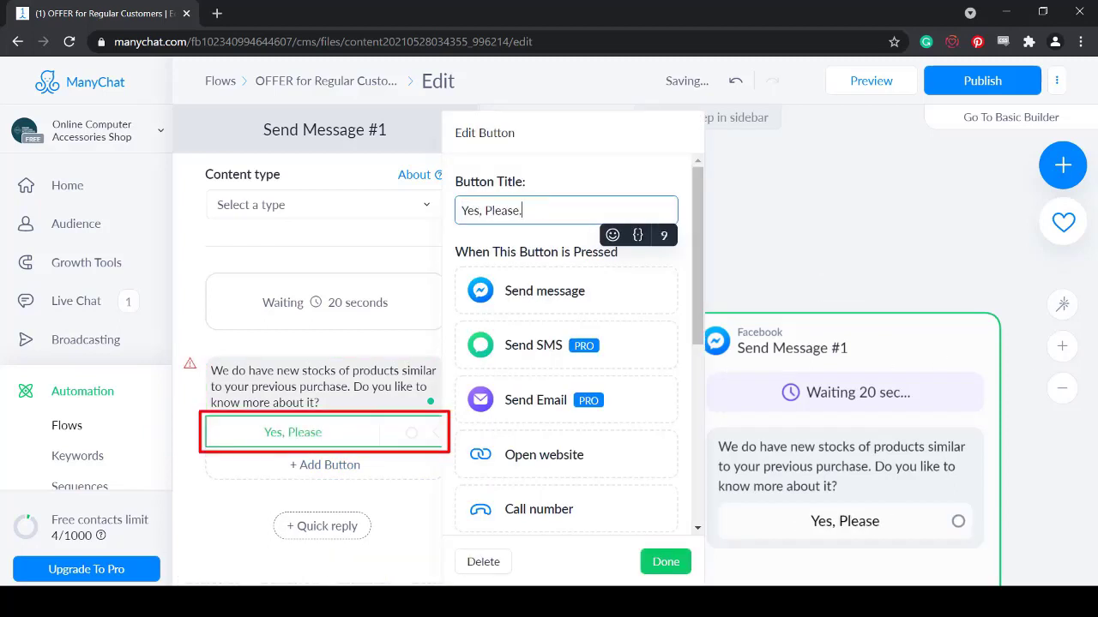
{"action": "left_click", "coordinate": [665, 544]}
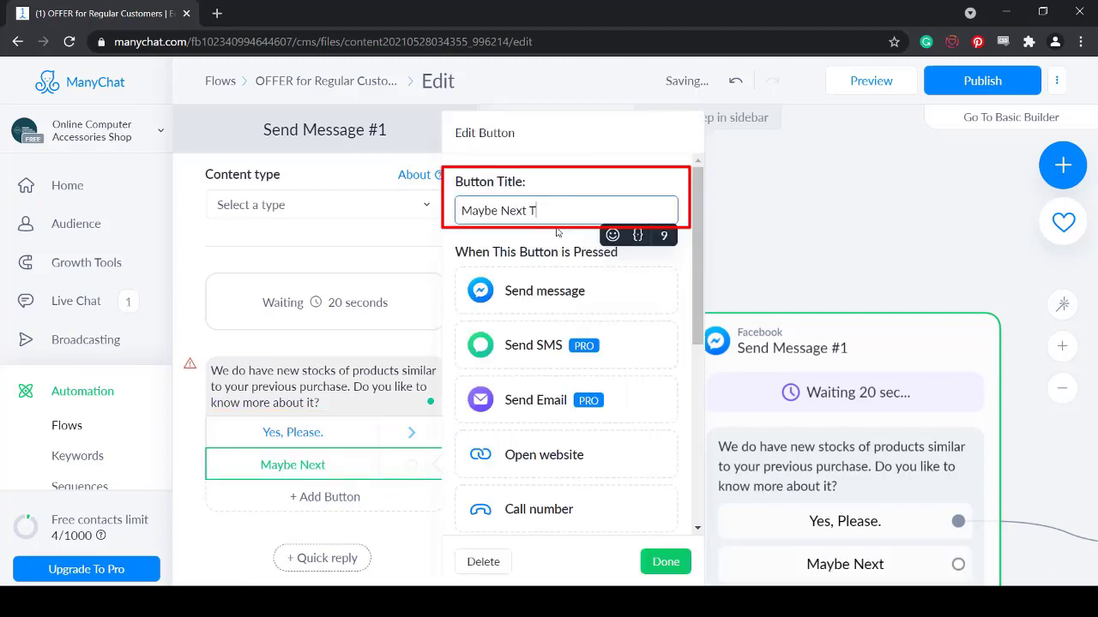
{"action": "type", "text": "ime."}
{"action": "left_click", "coordinate": [592, 300]}
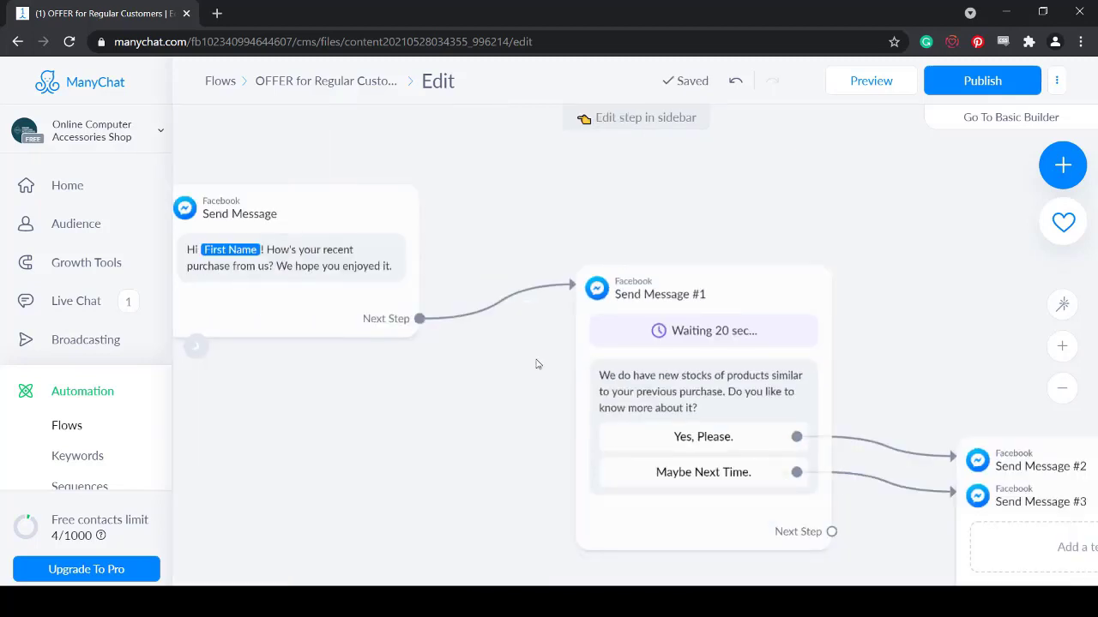
- Separate the overlapping Send Message #2 and Send Message #3 blocks on the canvas, placing #2 above #3
{"action": "left_click_drag", "start_coordinate": [544, 374], "coordinate": [221, 270]}
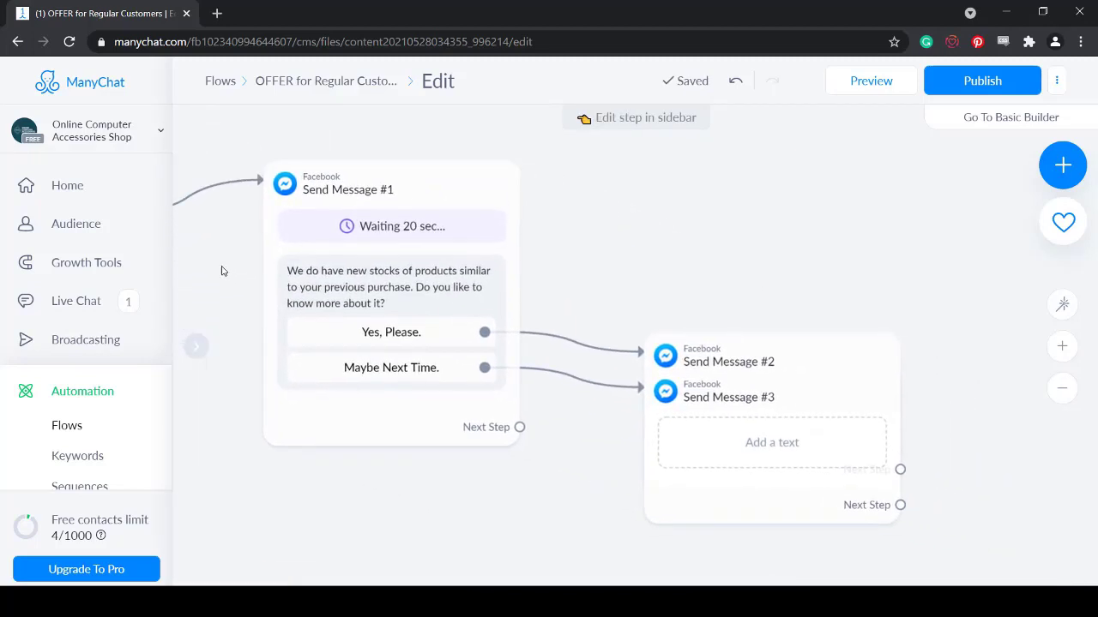
{"action": "left_click_drag", "start_coordinate": [733, 355], "coordinate": [718, 202]}
{"action": "left_click_drag", "start_coordinate": [748, 367], "coordinate": [739, 391]}
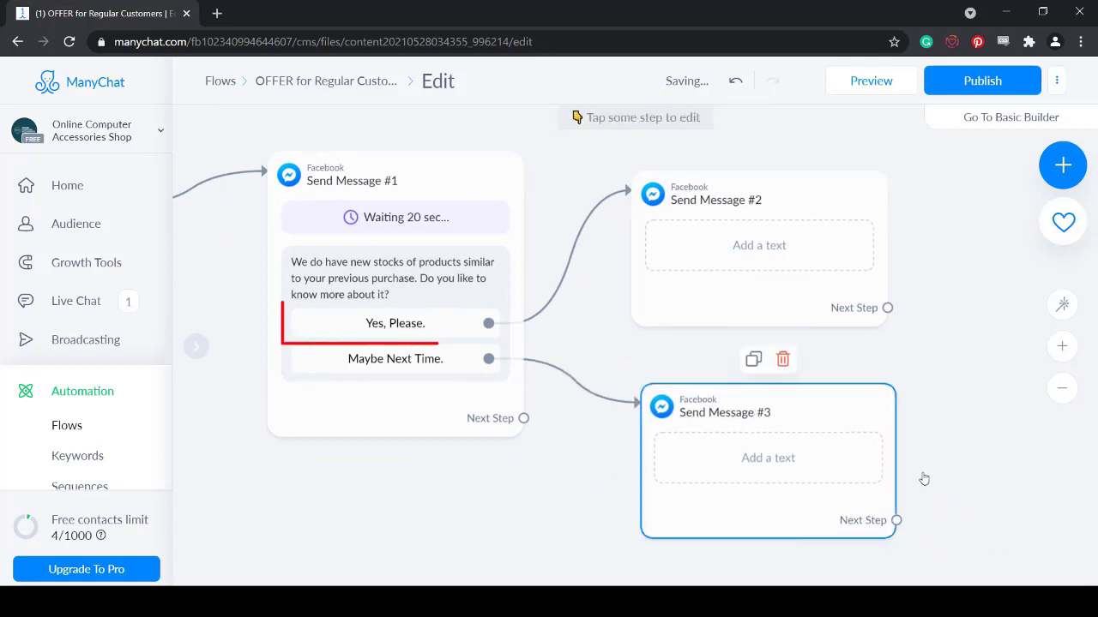
{"action": "left_click", "coordinate": [975, 412]}
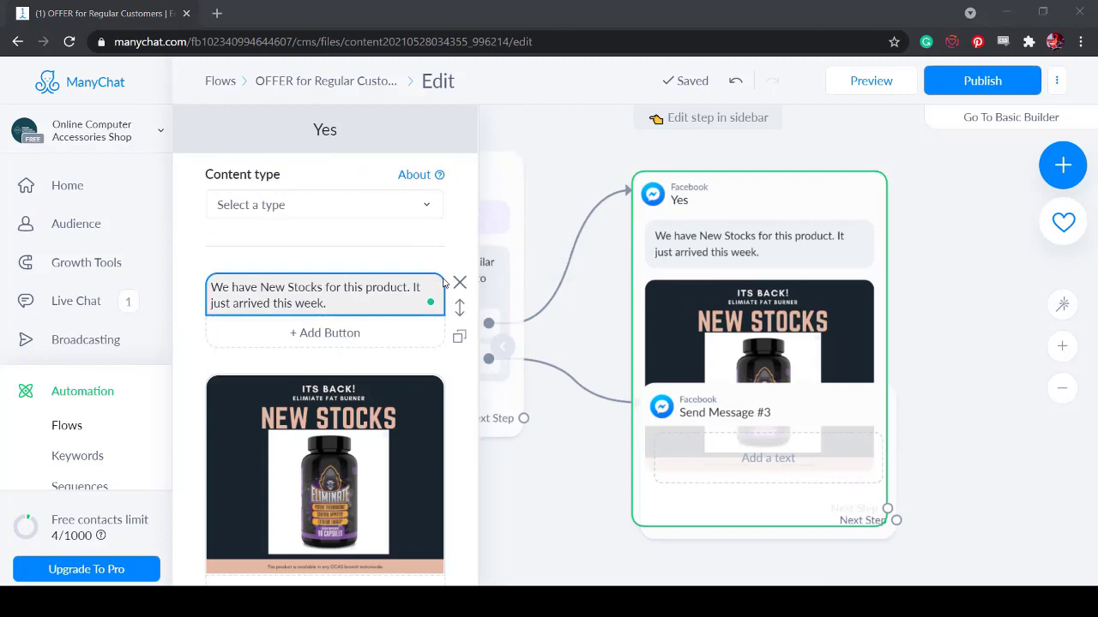
- Add a delay to the Yes message and turn off its typing indicator
{"action": "scroll", "coordinate": [443, 283], "scroll_direction": "down", "scroll_amount": 2}
{"action": "scroll", "coordinate": [380, 368], "scroll_direction": "down", "scroll_amount": 2}
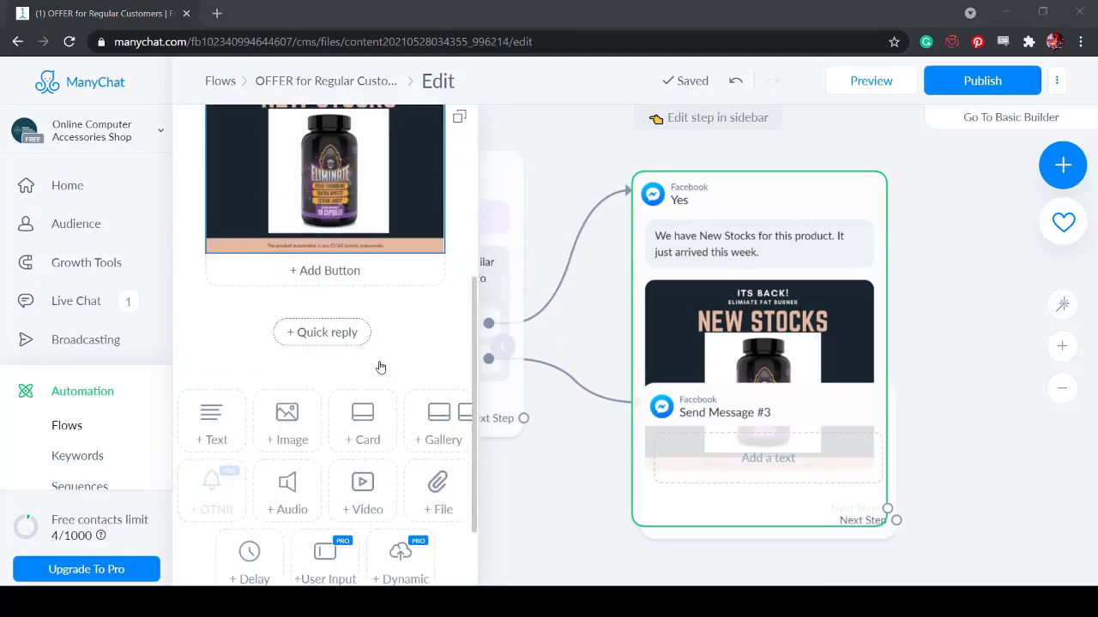
{"action": "left_click", "coordinate": [248, 556]}
{"action": "left_click", "coordinate": [473, 371]}
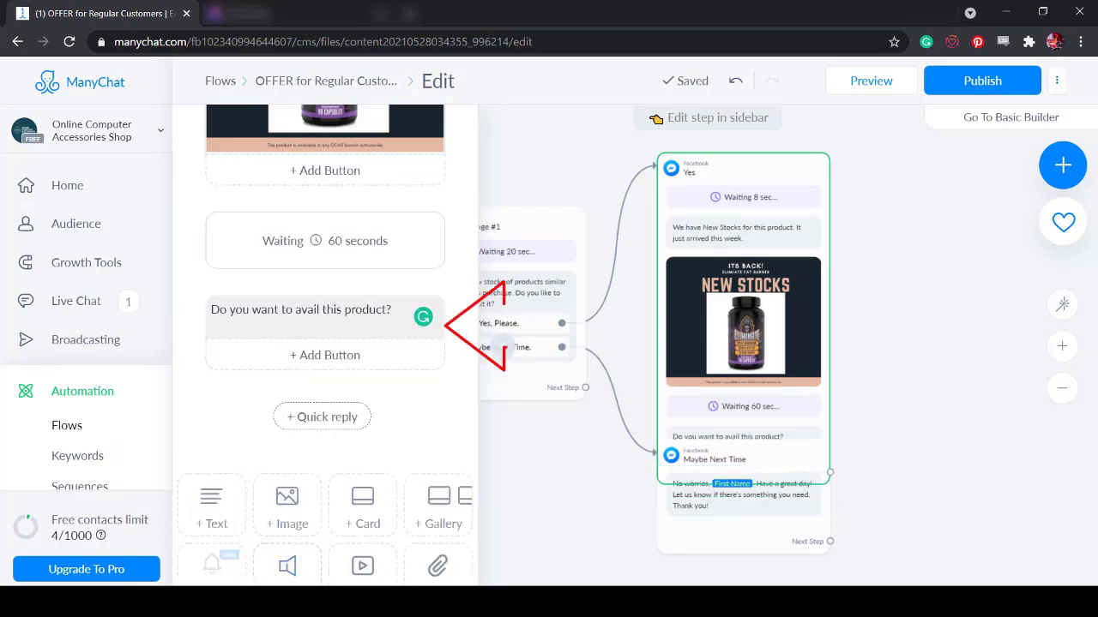
- Add a "Yes, Please." button under "Do you want to avail this product?" that sends a new message
{"action": "left_click", "coordinate": [380, 355]}
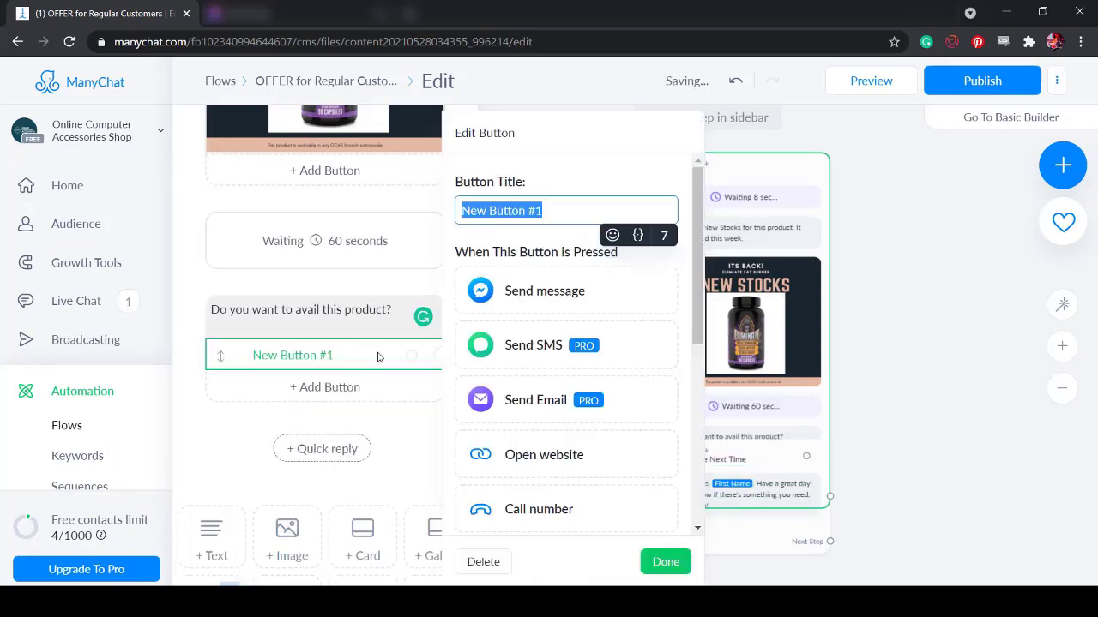
{"action": "type", "text": "Yes, Please."}
{"action": "left_click", "coordinate": [544, 291]}
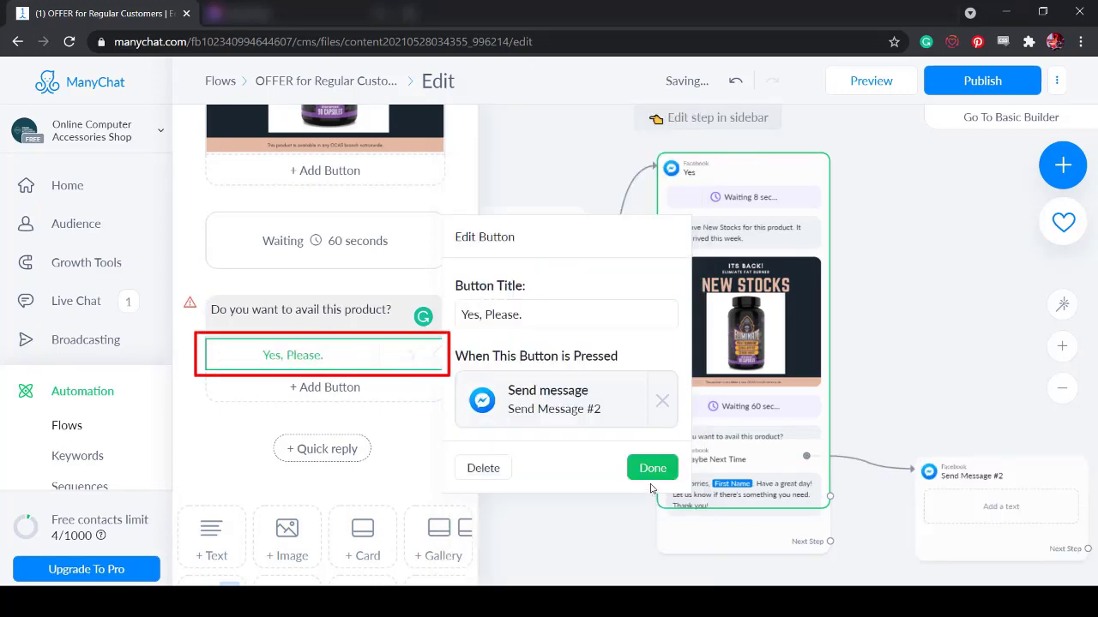
{"action": "left_click", "coordinate": [666, 562]}
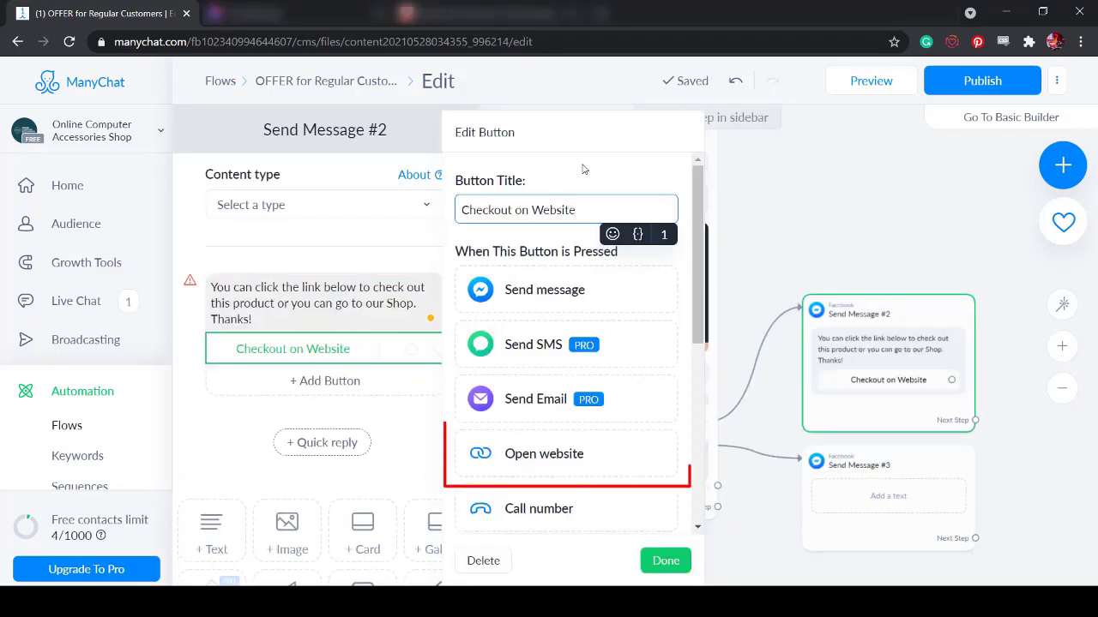
{"action": "left_click", "coordinate": [618, 382]}
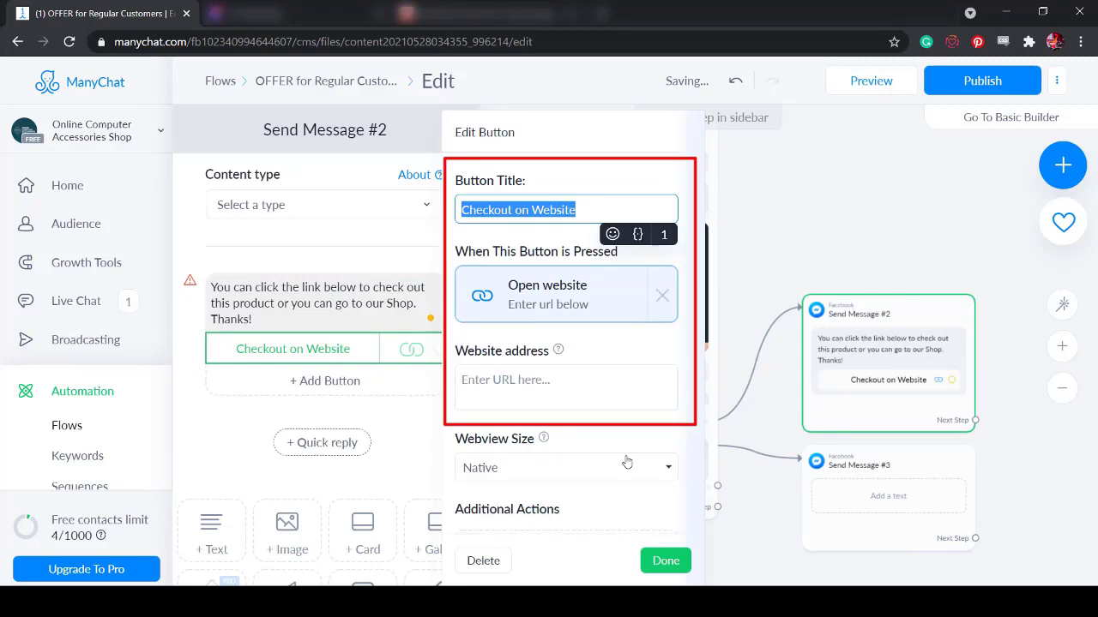
{"action": "left_click", "coordinate": [585, 376]}
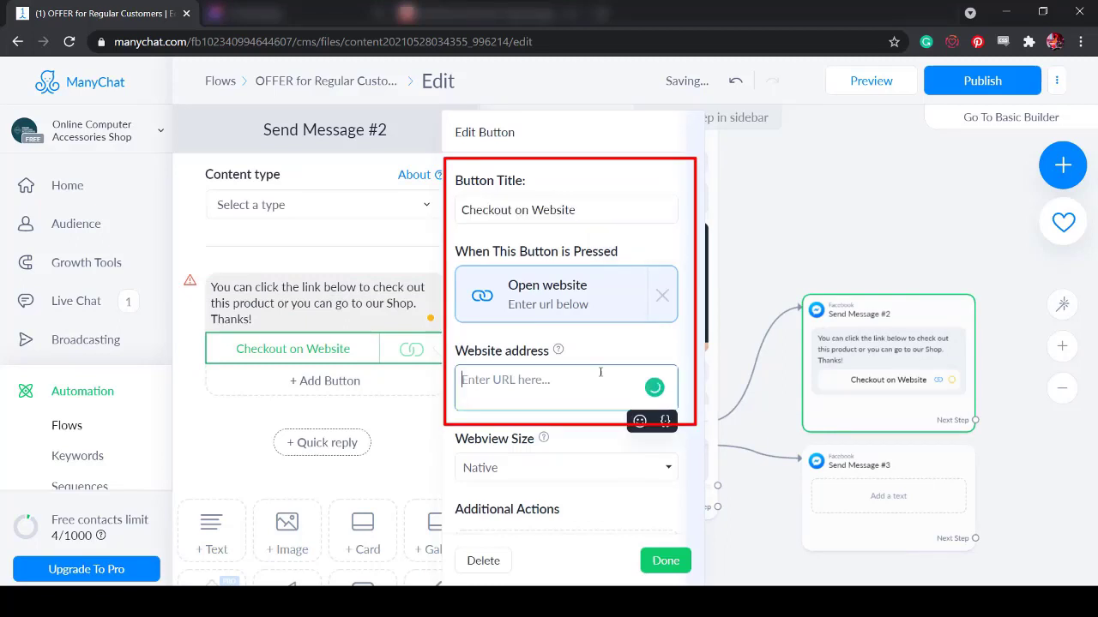
{"action": "key", "text": "ctrl+v"}
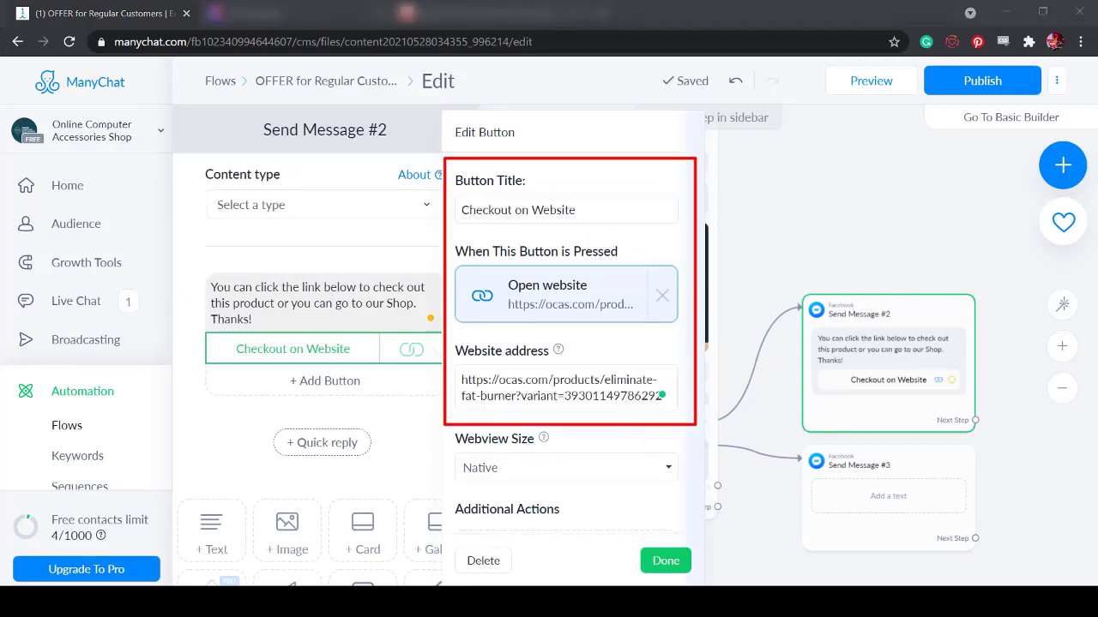
- Rename the product link message as "Link to Product" and add the greeting text with First Name to the "Maybe Next Time End" message
{"action": "left_click", "coordinate": [845, 314]}
{"action": "left_click", "coordinate": [324, 130]}
{"action": "type", "text": "Link to Product"}
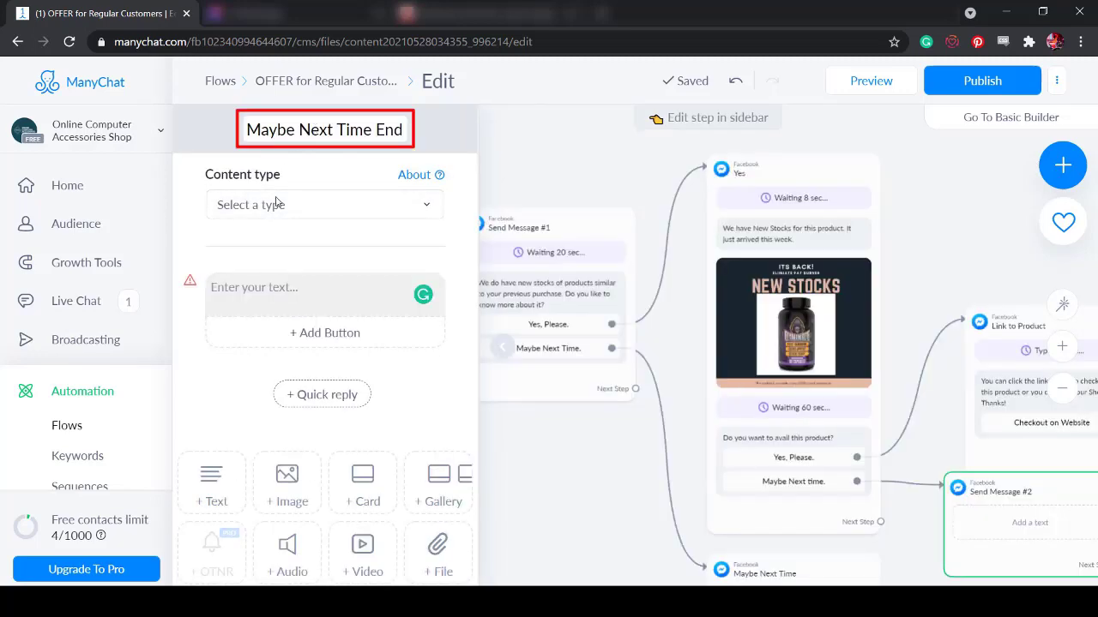
{"action": "left_click", "coordinate": [262, 283]}
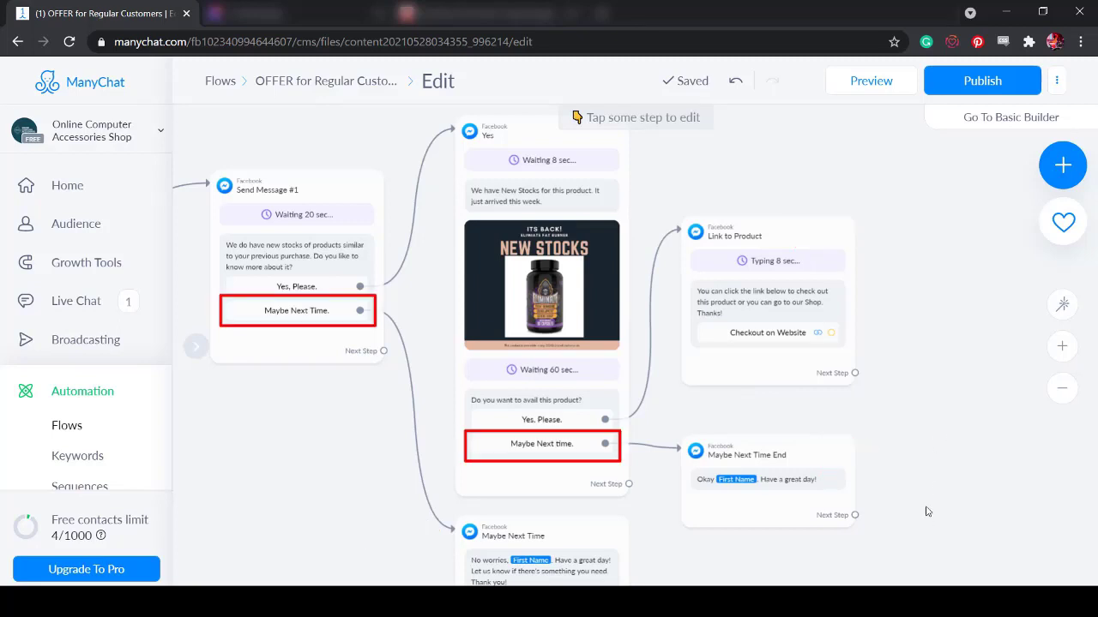
- Set the existing "Maybe Next Time End" step as the next step of the "Maybe Next Time" message and publish the flow
{"action": "left_click_drag", "start_coordinate": [924, 524], "coordinate": [912, 445]}
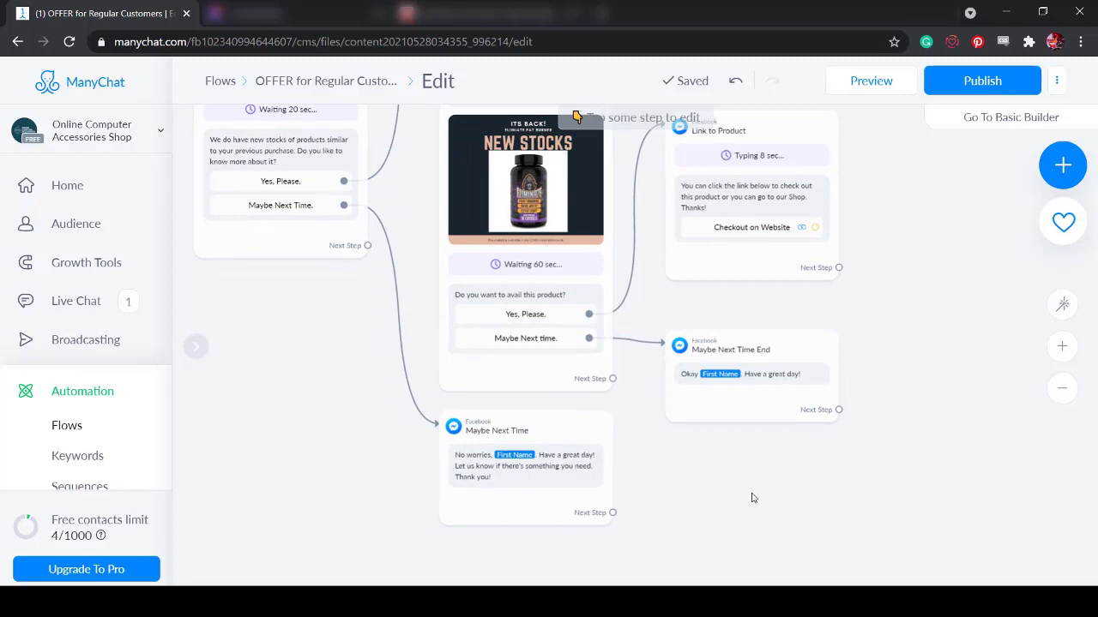
{"action": "left_click", "coordinate": [600, 522]}
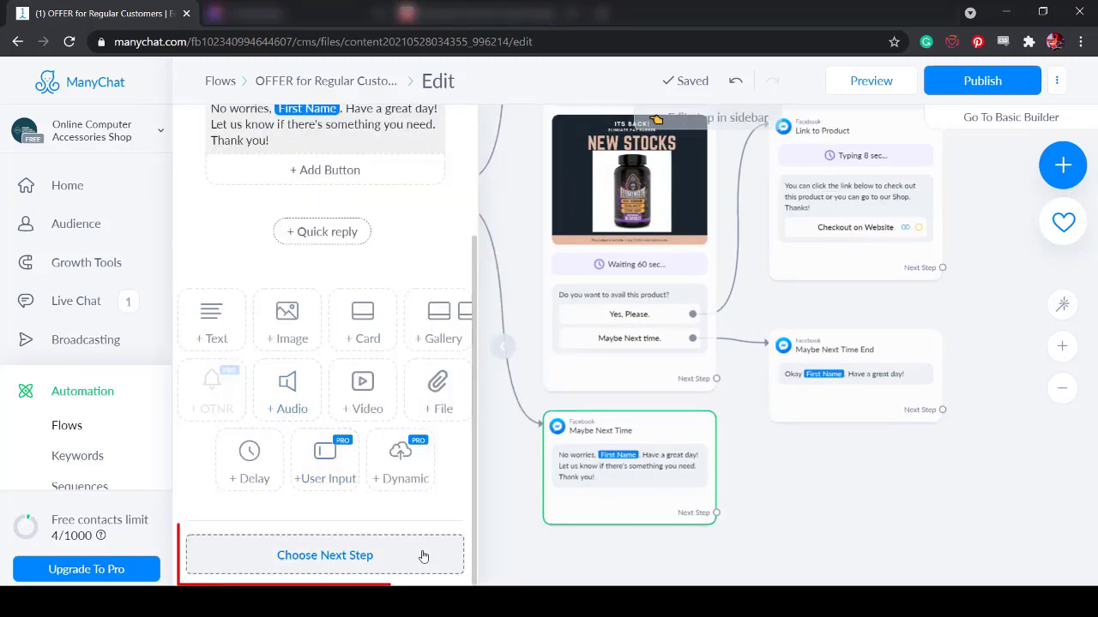
{"action": "left_click", "coordinate": [423, 557]}
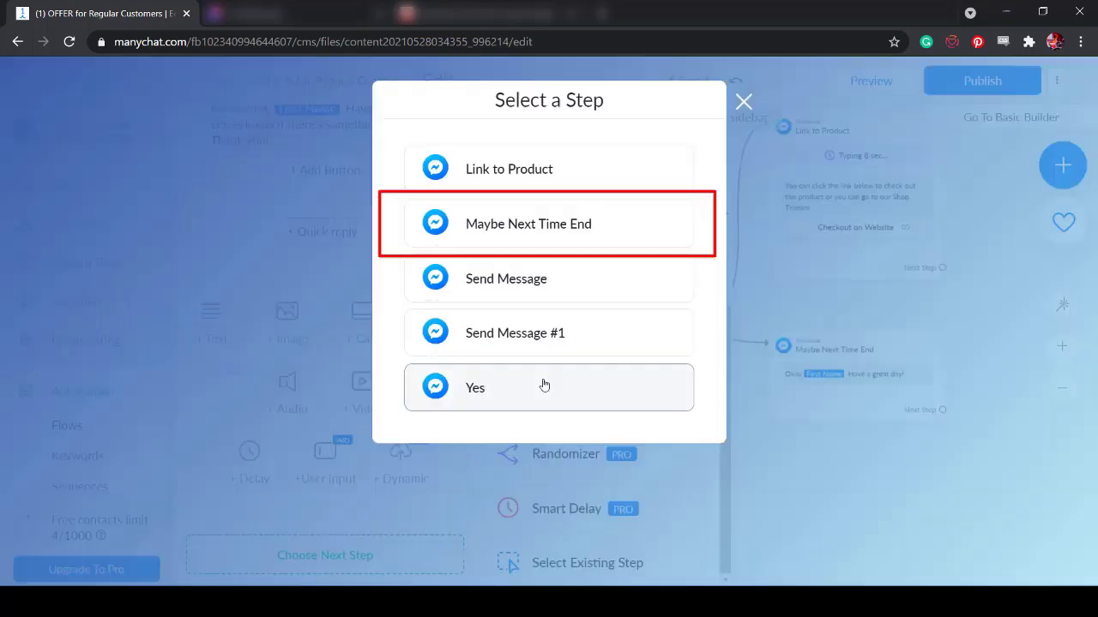
{"action": "left_click", "coordinate": [544, 233]}
{"action": "left_click", "coordinate": [961, 80]}
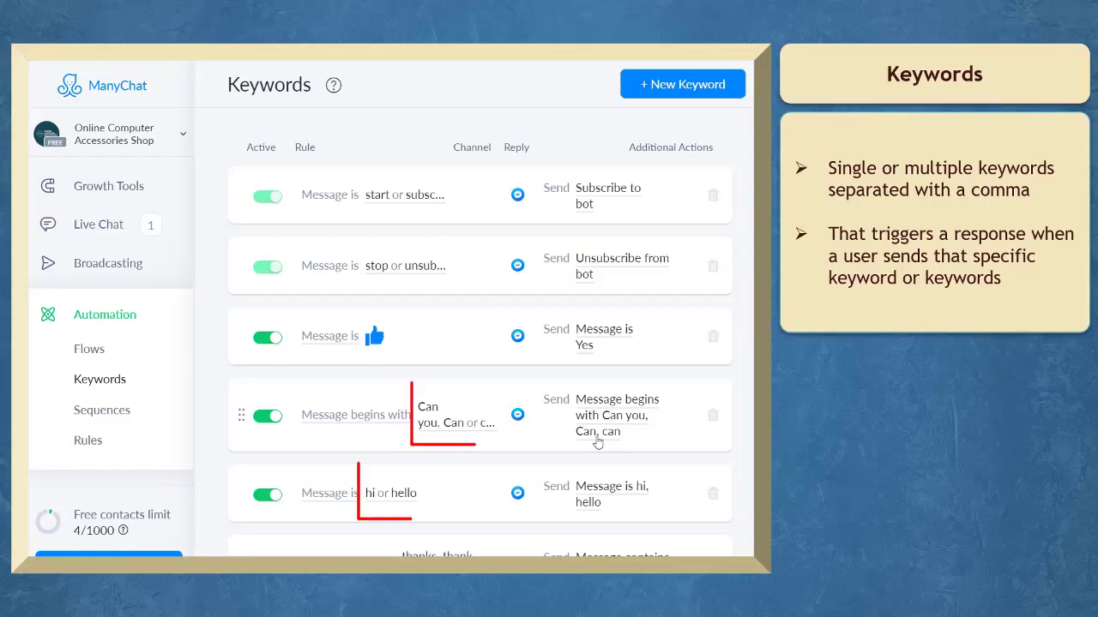
- Open the list of keyword rules under Automation
{"action": "left_click", "coordinate": [602, 496]}
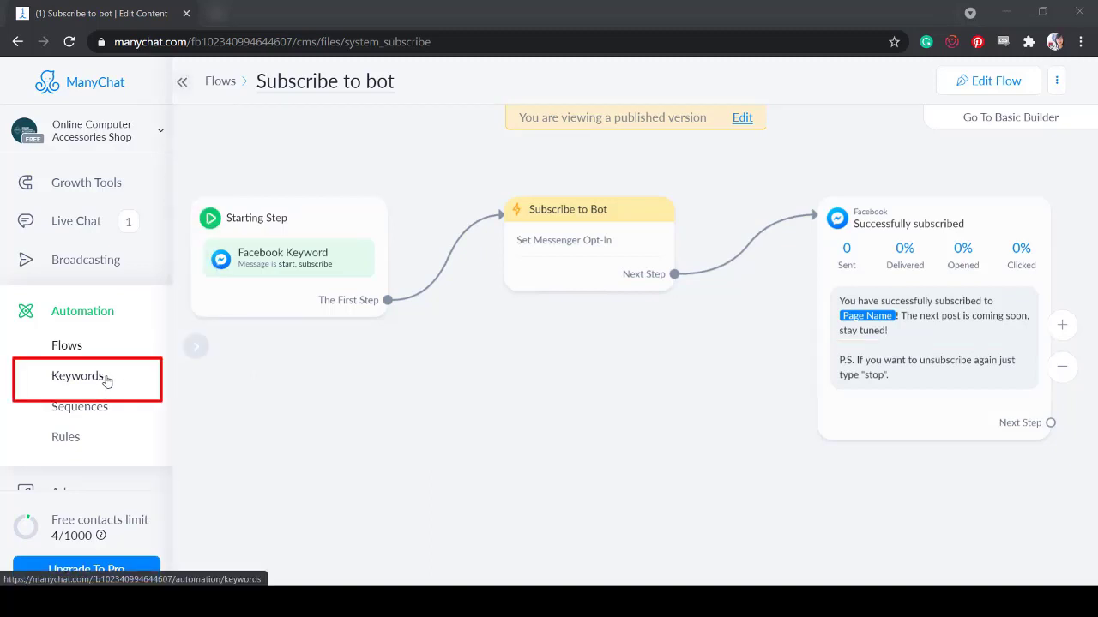
{"action": "left_click", "coordinate": [77, 376]}
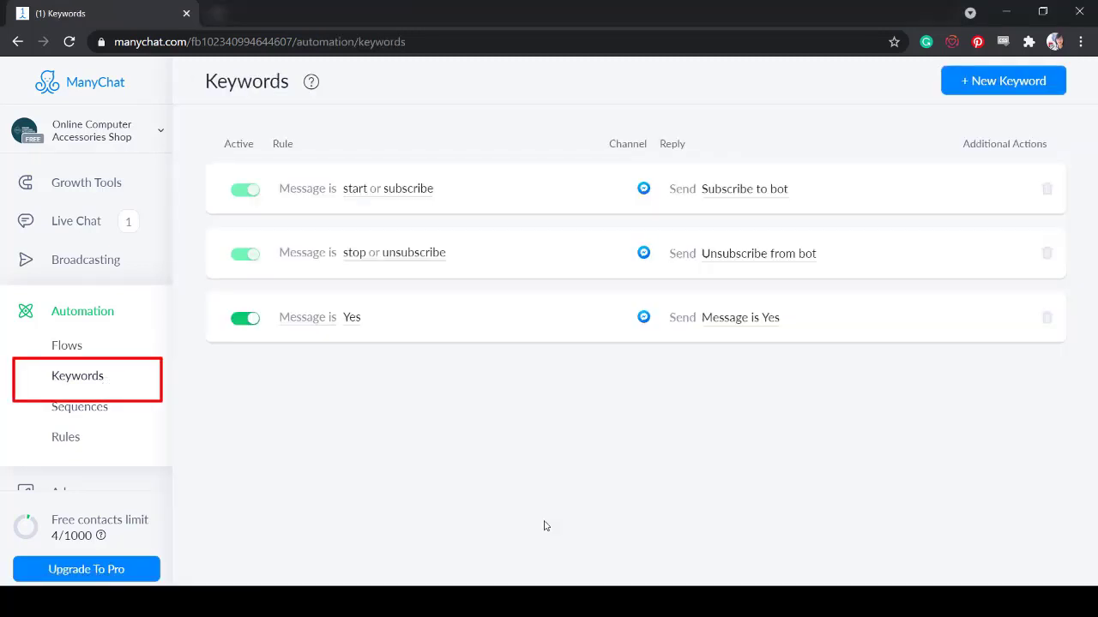
{"action": "left_click", "coordinate": [458, 260]}
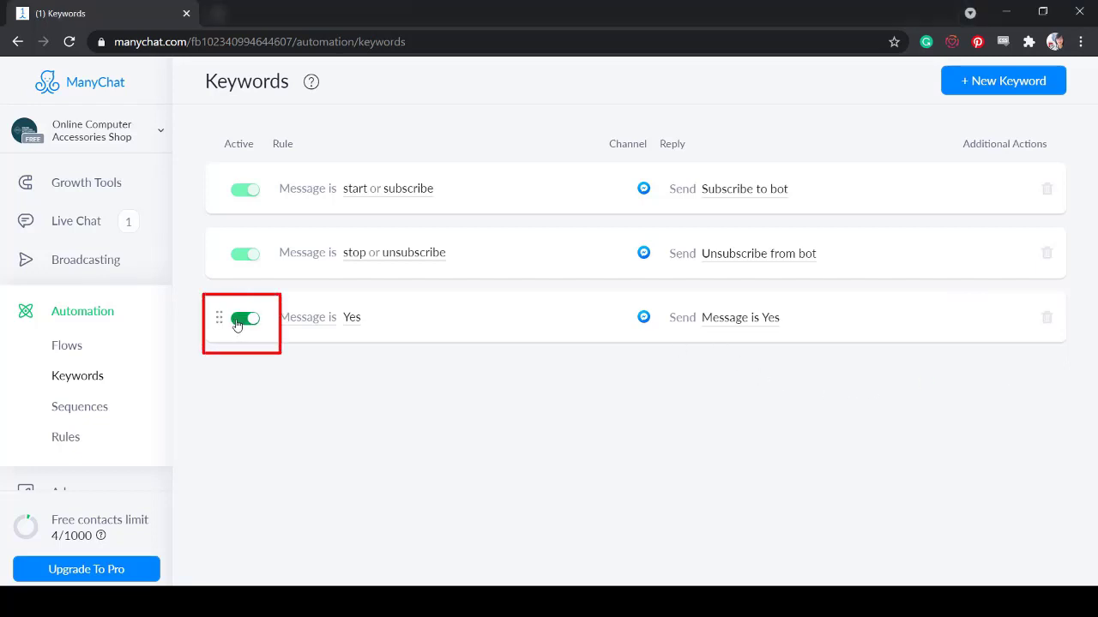
- Switch the "Yes" keyword rule off and back on, and open its matching condition options
{"action": "left_click", "coordinate": [237, 323]}
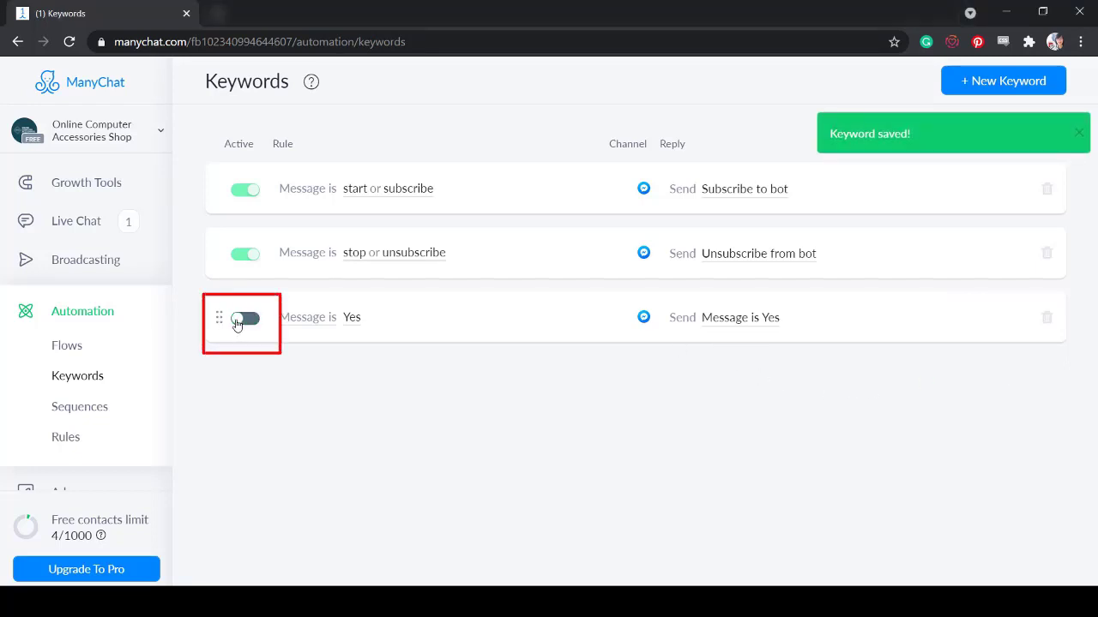
{"action": "left_click", "coordinate": [237, 322]}
{"action": "left_click", "coordinate": [302, 319]}
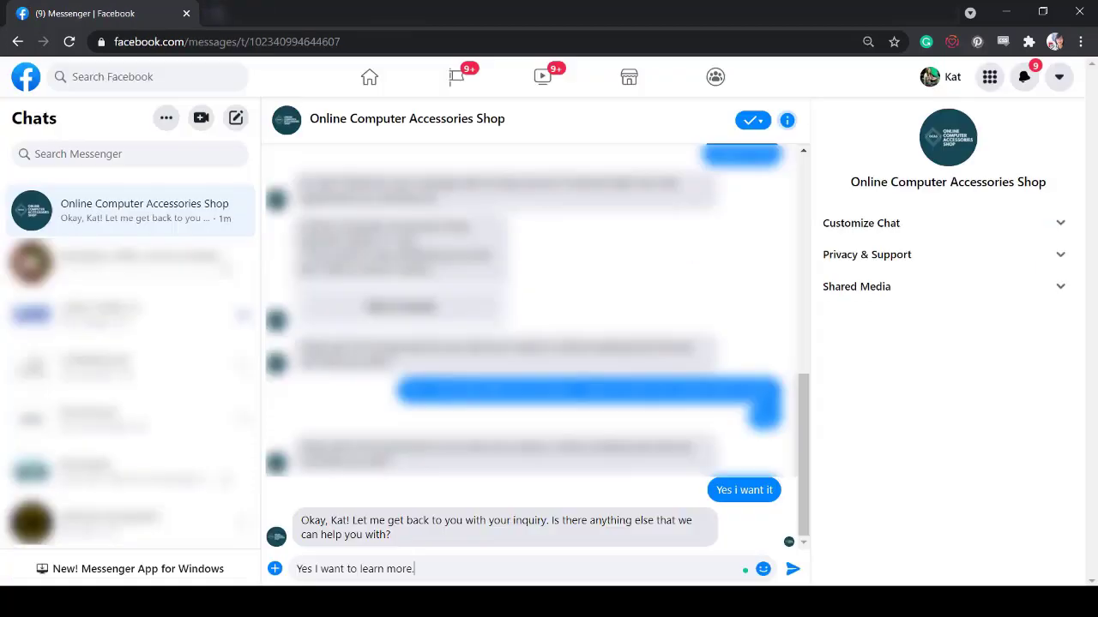
- Send the shop the Messenger test messages "Yes I want to learn more. I need help with your products." and "Yes I want"
{"action": "type", "text": "I need "}
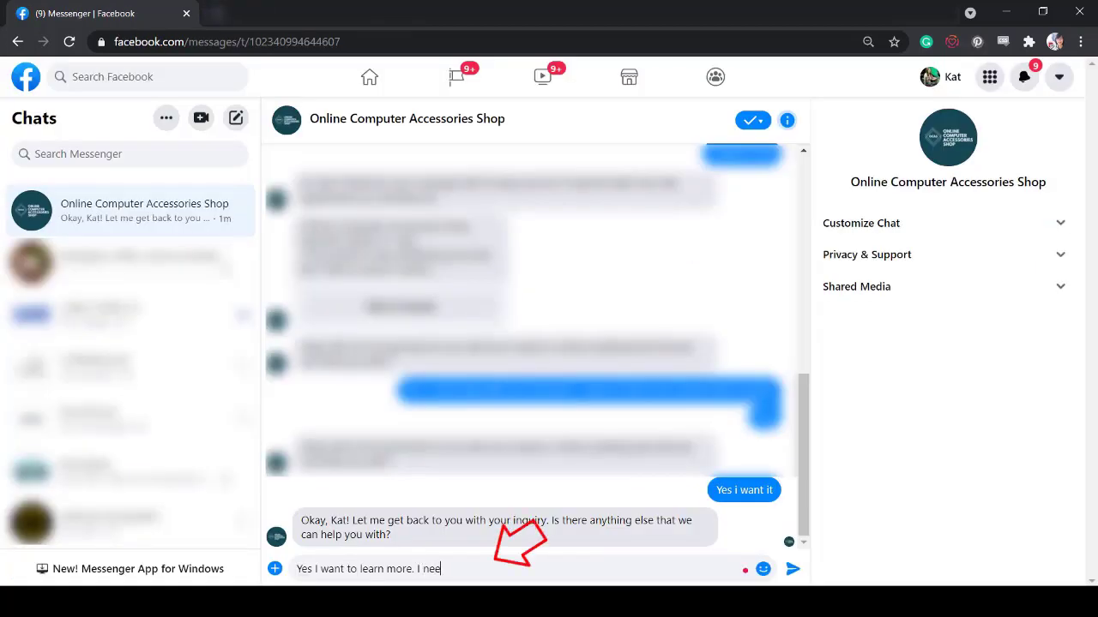
{"action": "type", "text": "help with your ploducts."}
{"action": "key", "text": "Return"}
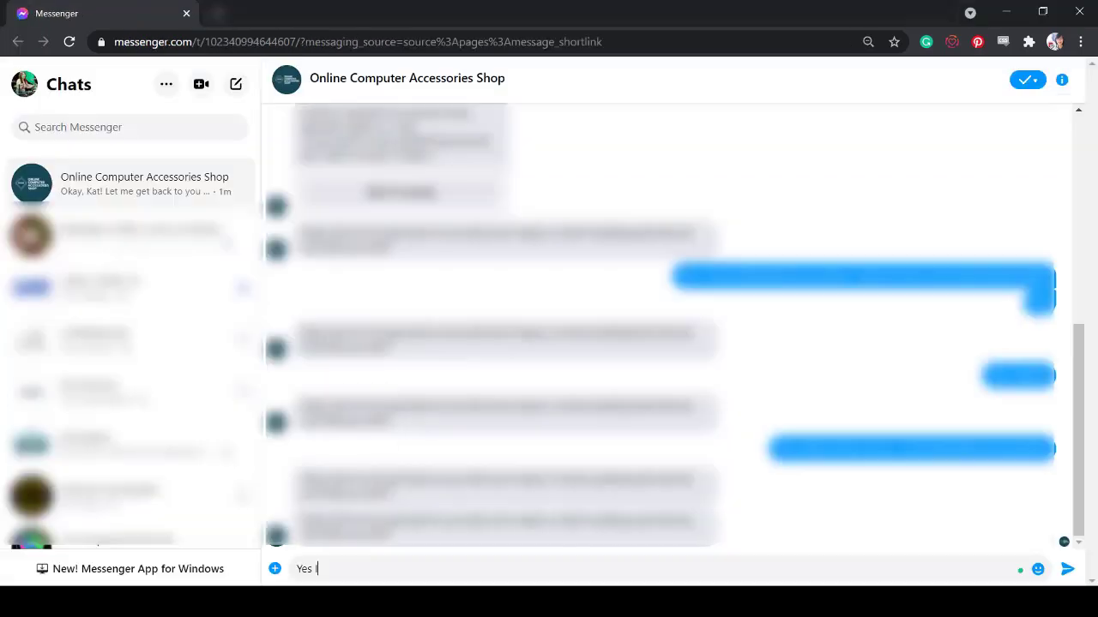
{"action": "type", "text": "I want"}
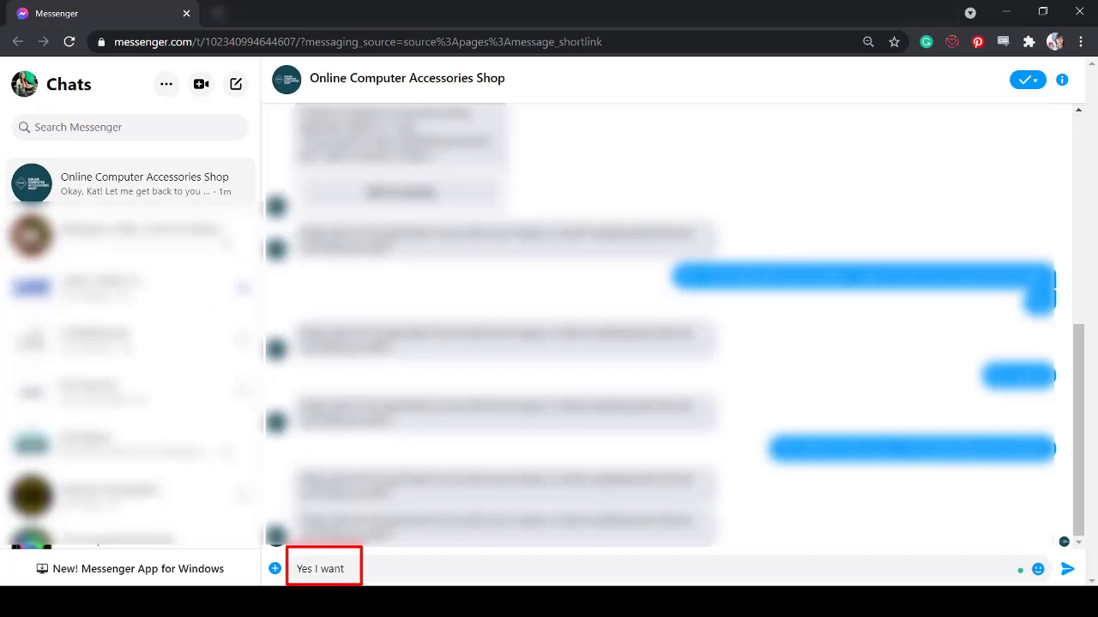
{"action": "key", "text": "Return"}
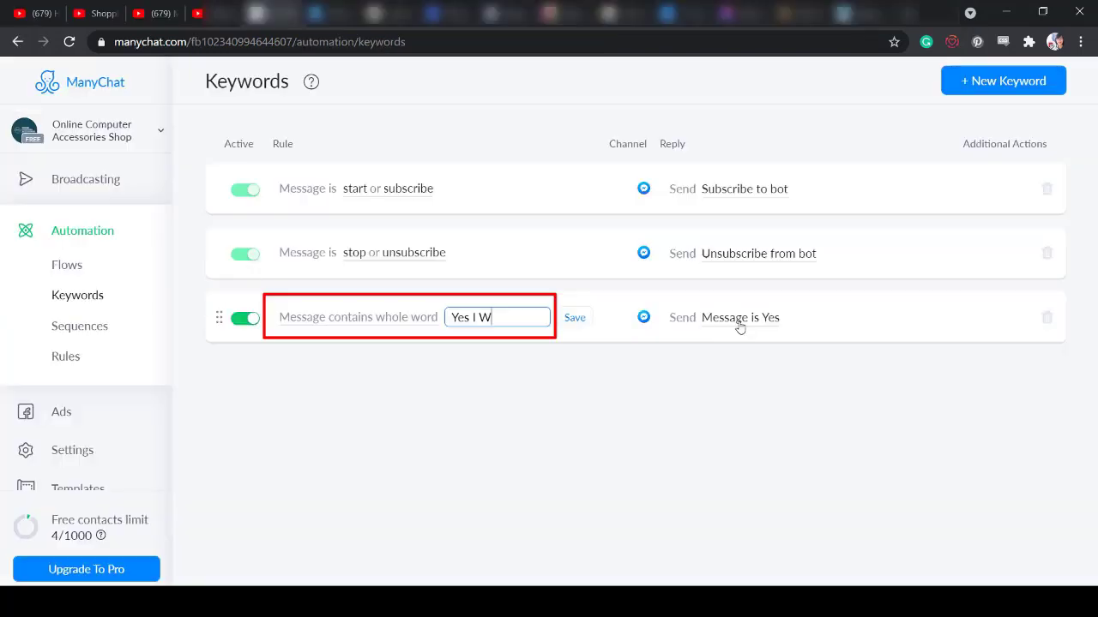
- Set the keywords of the "Message contains whole word" rule to "Yes I Want, yes i want"
{"action": "type", "text": "ant, yes "}
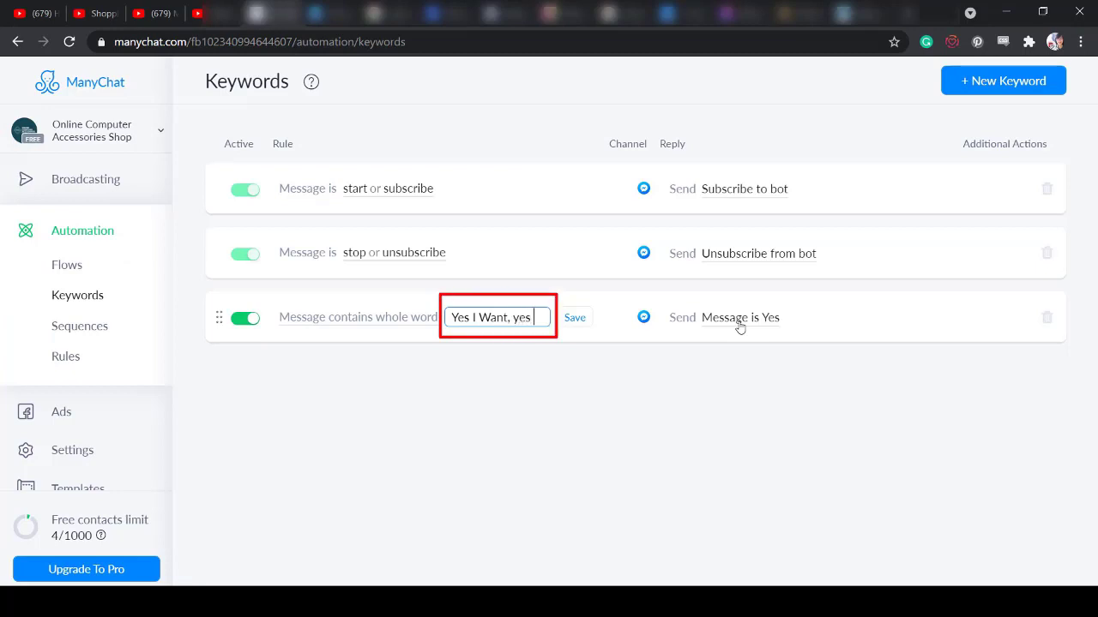
{"action": "type", "text": "i want"}
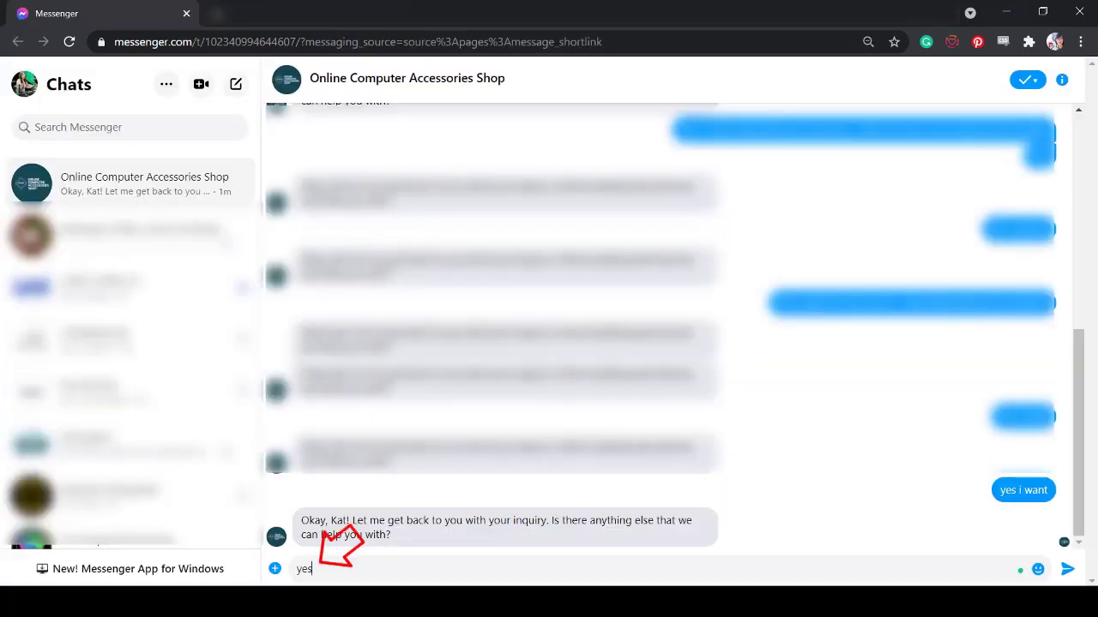
- Send "yes" to the shop in Messenger and set the "Yes I Want" rule's condition in ManyChat to "Message begins with"
{"action": "key", "text": "Return"}
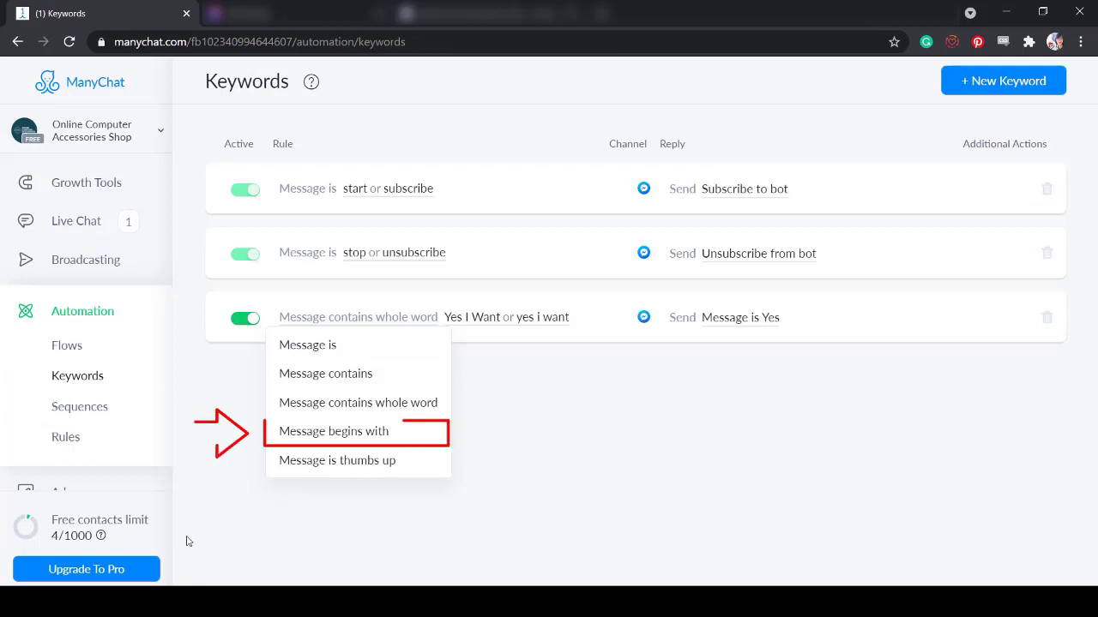
{"action": "left_click", "coordinate": [341, 433]}
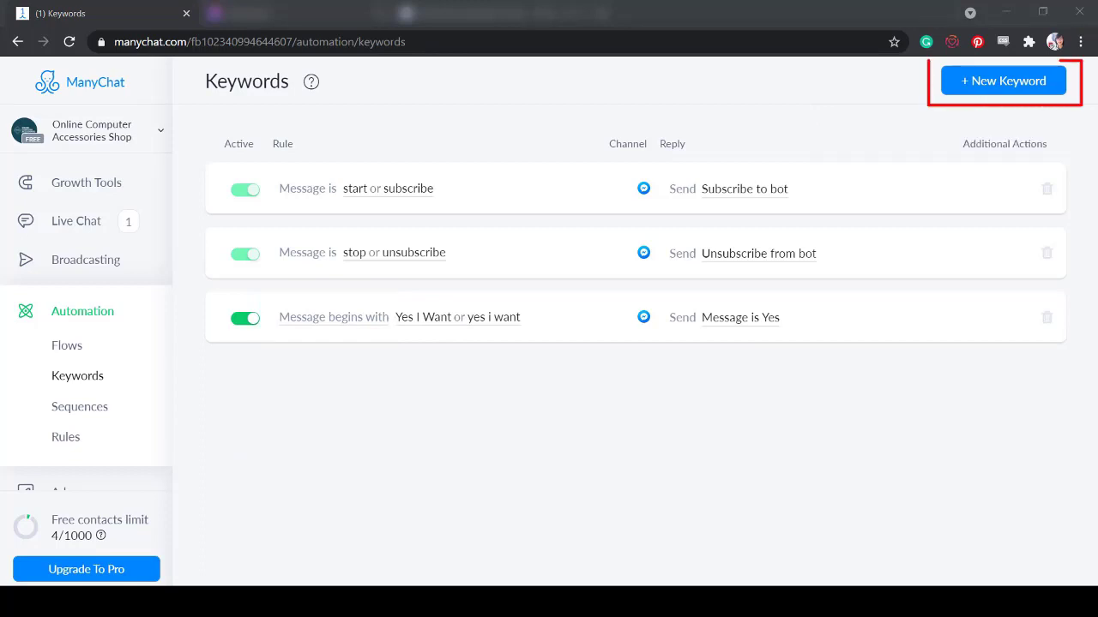
- Create a Messenger keyword rule for "Can you, Can" with the condition "Message begins with"
{"action": "left_click", "coordinate": [1004, 81]}
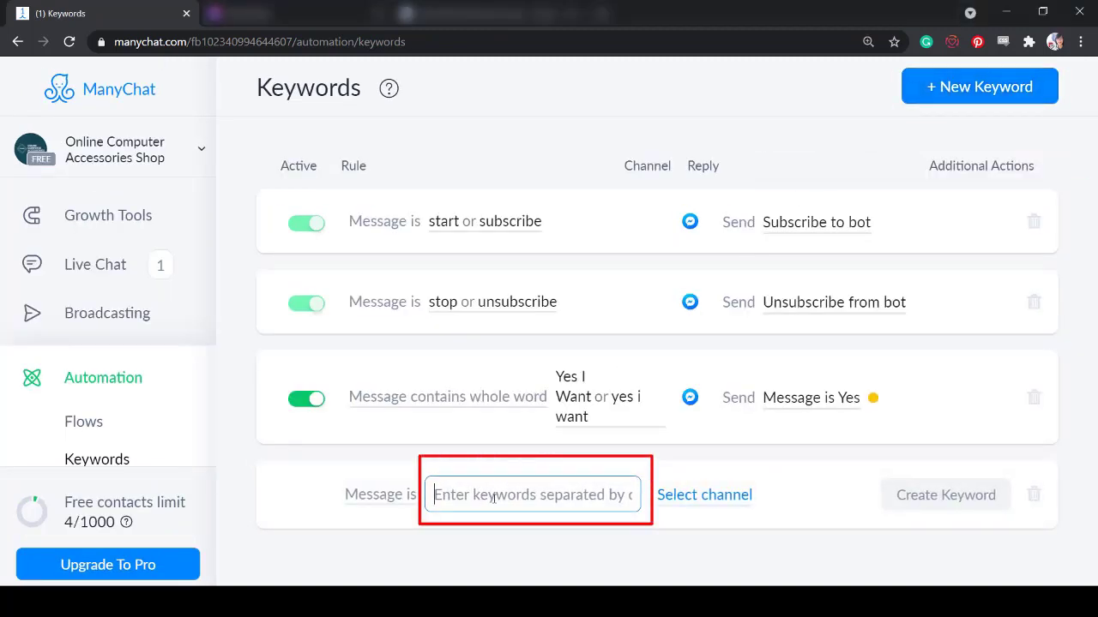
{"action": "type", "text": "Can you, Can,"}
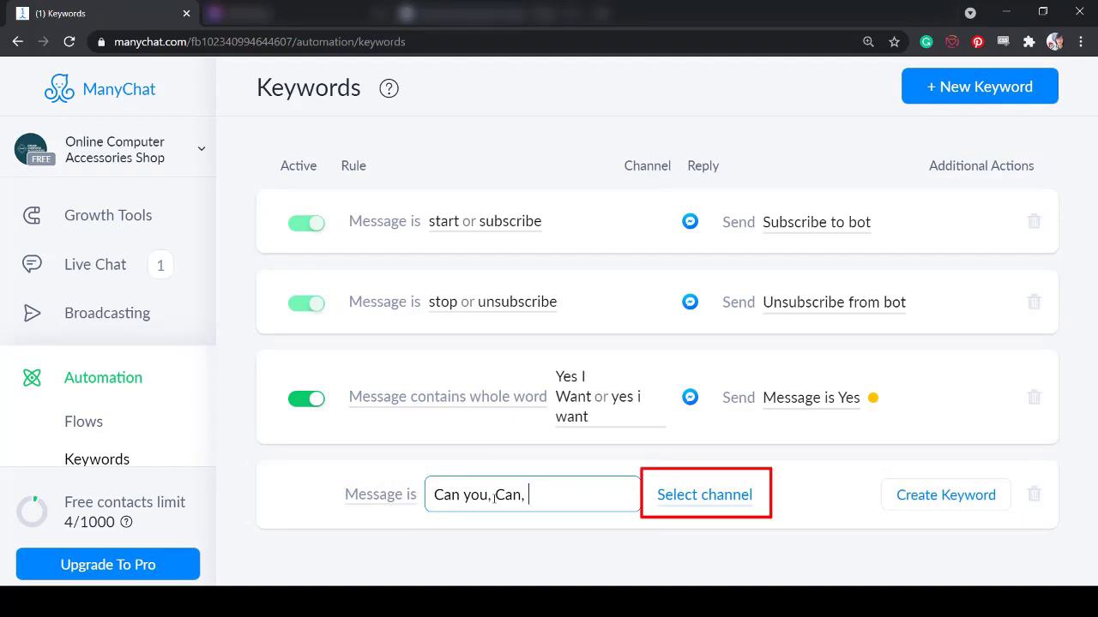
{"action": "left_click", "coordinate": [704, 494]}
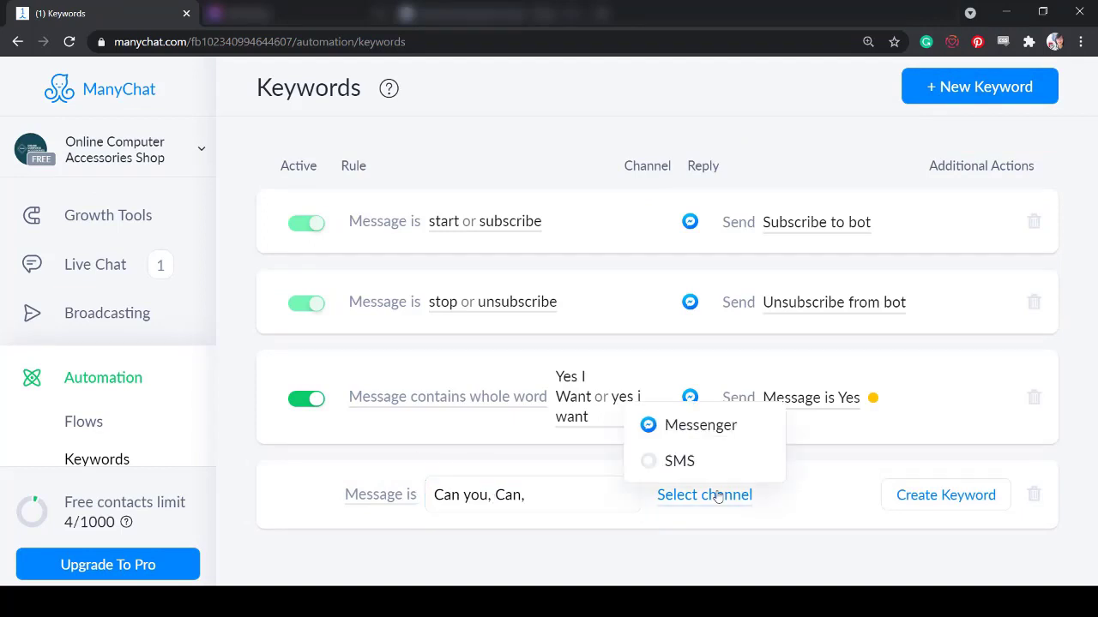
{"action": "left_click", "coordinate": [717, 436]}
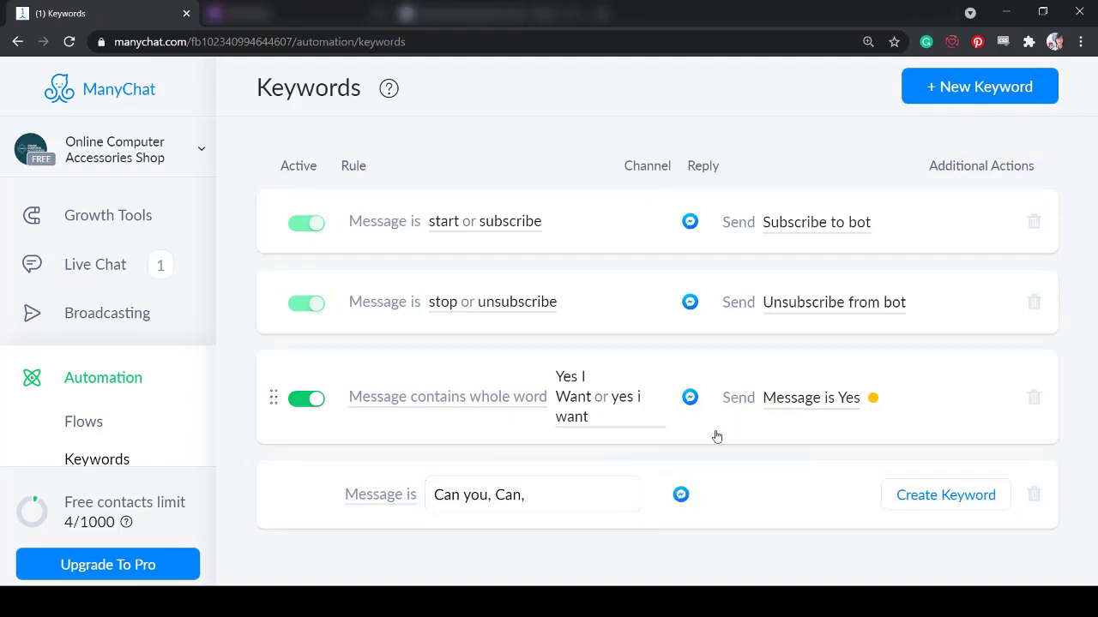
{"action": "left_click", "coordinate": [960, 501]}
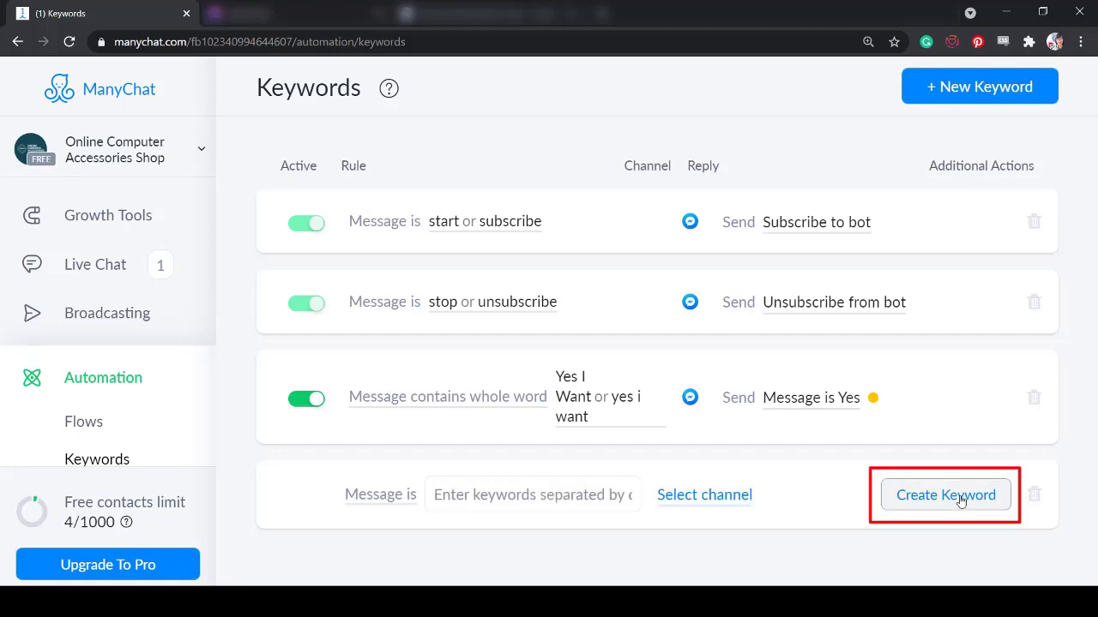
{"action": "left_click", "coordinate": [386, 494]}
{"action": "left_click", "coordinate": [434, 429]}
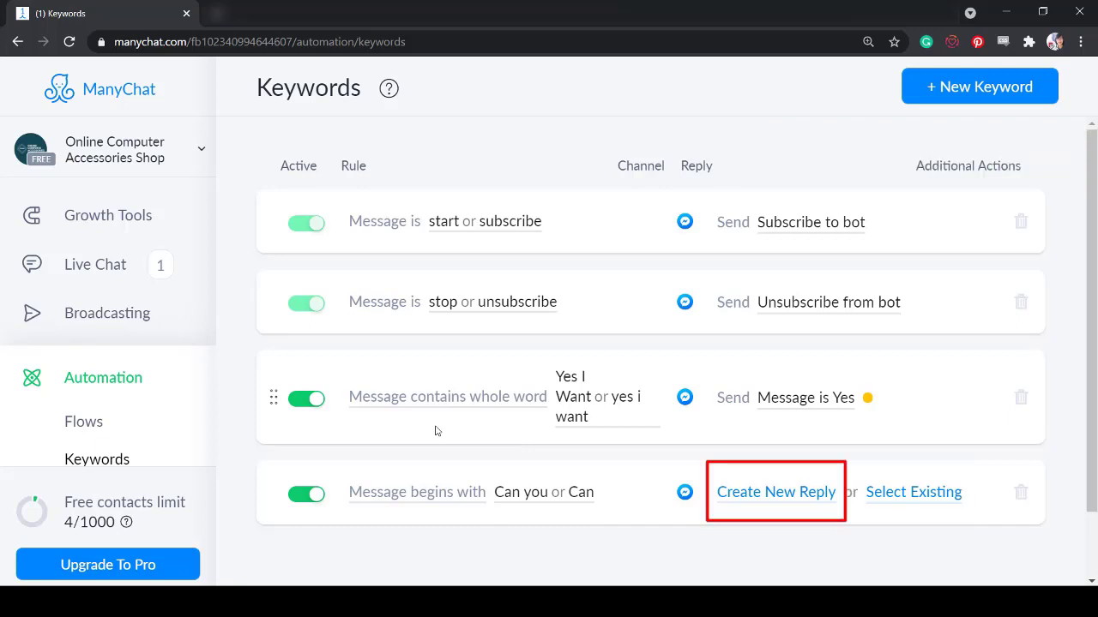
{"action": "left_click", "coordinate": [776, 491]}
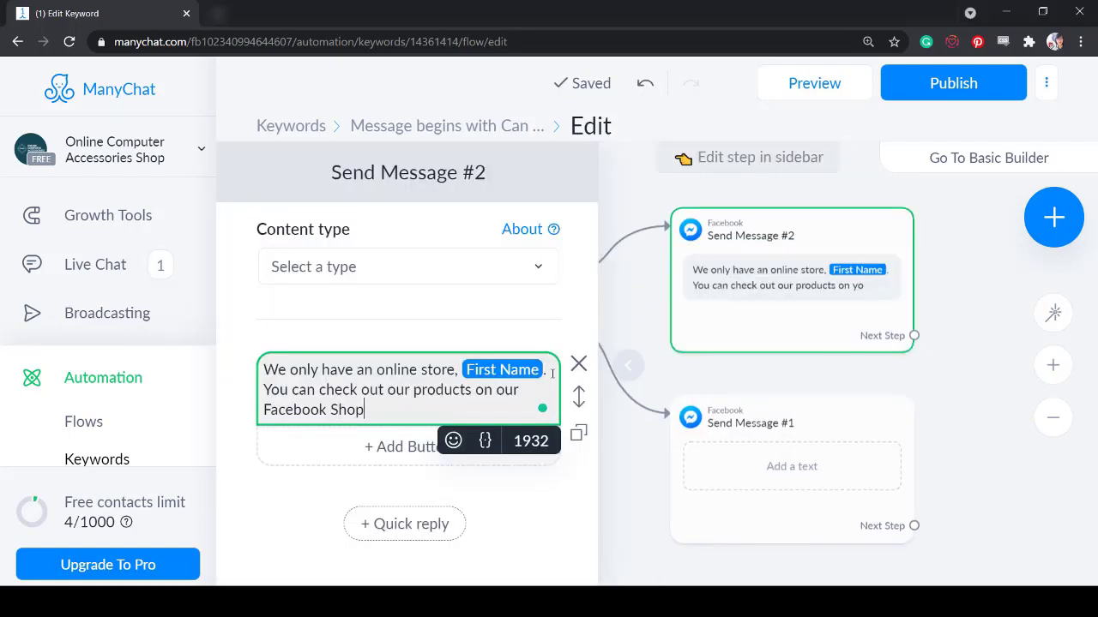
{"action": "left_click", "coordinate": [403, 447]}
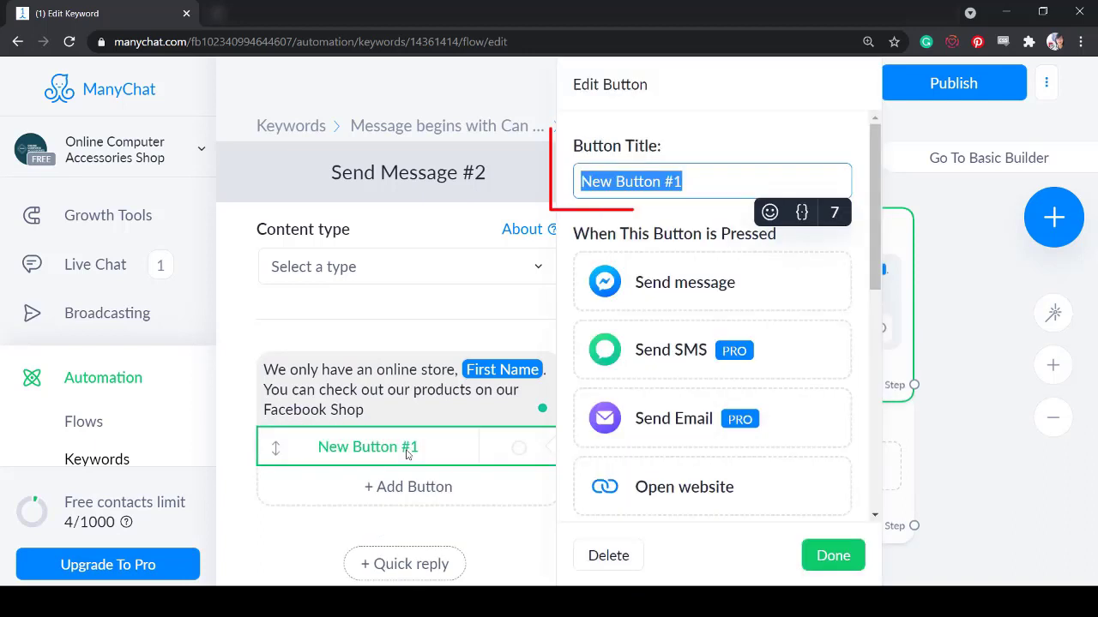
{"action": "type", "text": "Facebook Shop"}
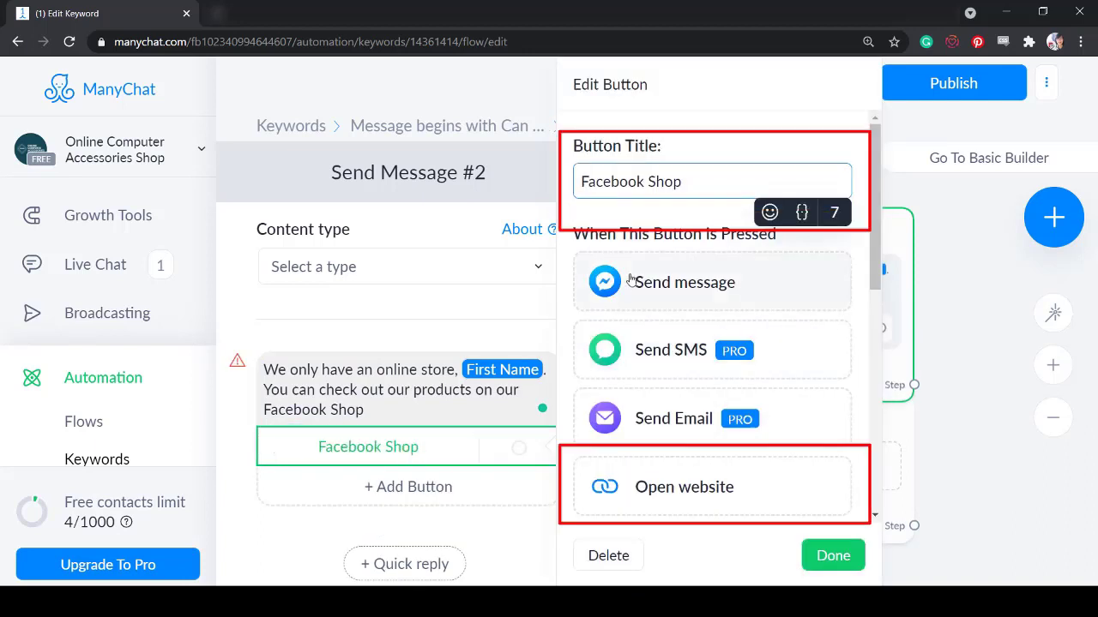
{"action": "left_click", "coordinate": [775, 489]}
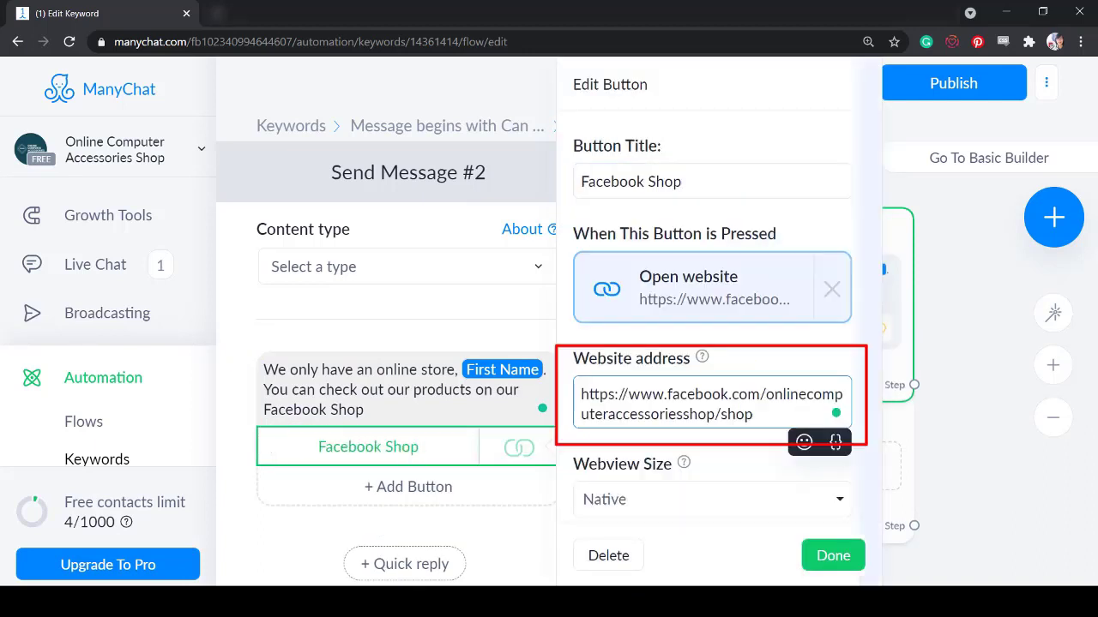
{"action": "left_click", "coordinate": [830, 559]}
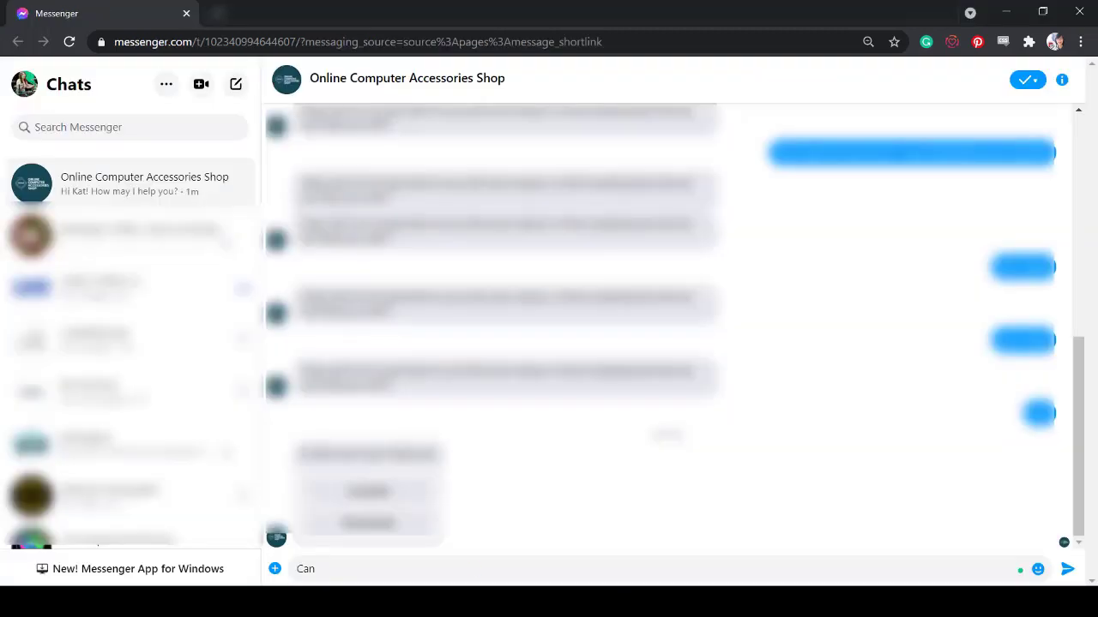
- Enter the test message "Can you help" in the shop's Messenger chat
{"action": "type", "text": "you help"}
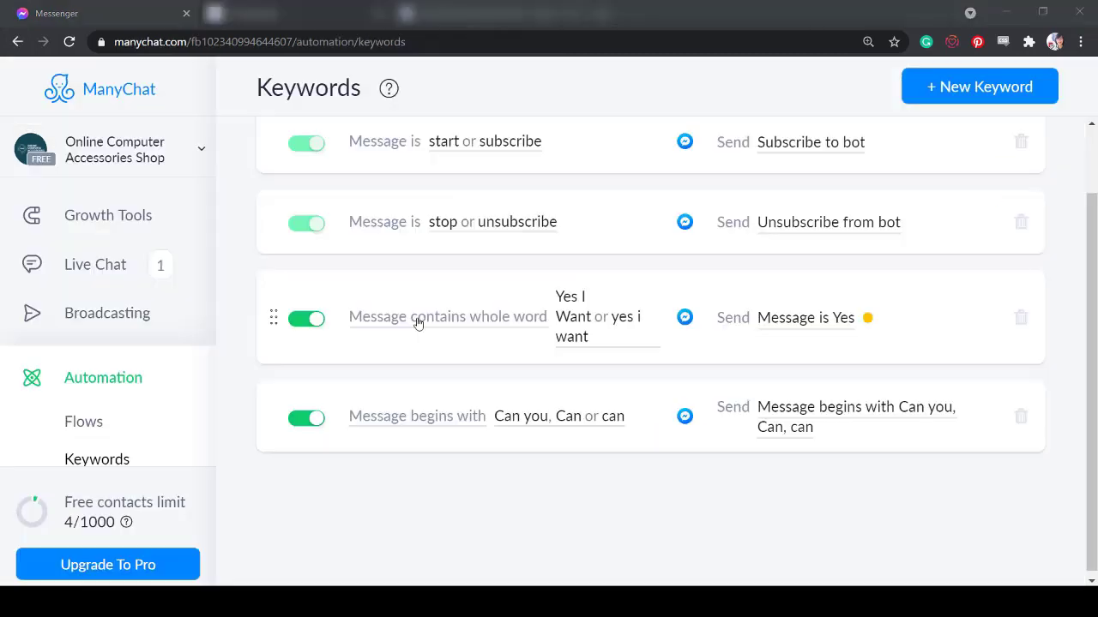
- Change the "Yes I Want" rule's condition to "Message is thumbs up" and send the shop a Like in Messenger
{"action": "left_click", "coordinate": [418, 319]}
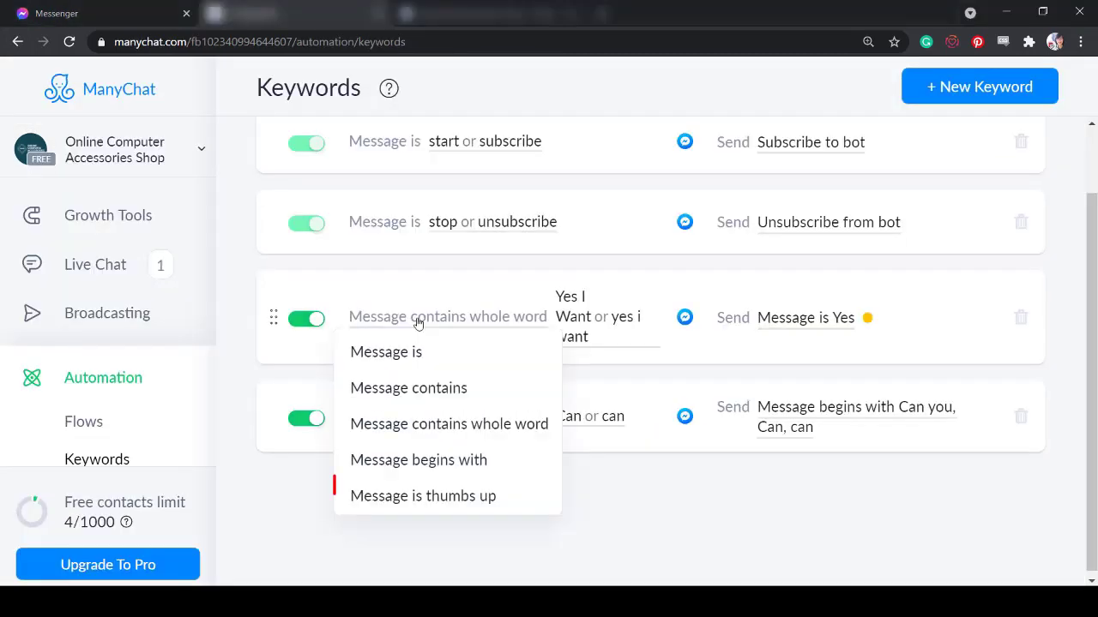
{"action": "left_click", "coordinate": [537, 505]}
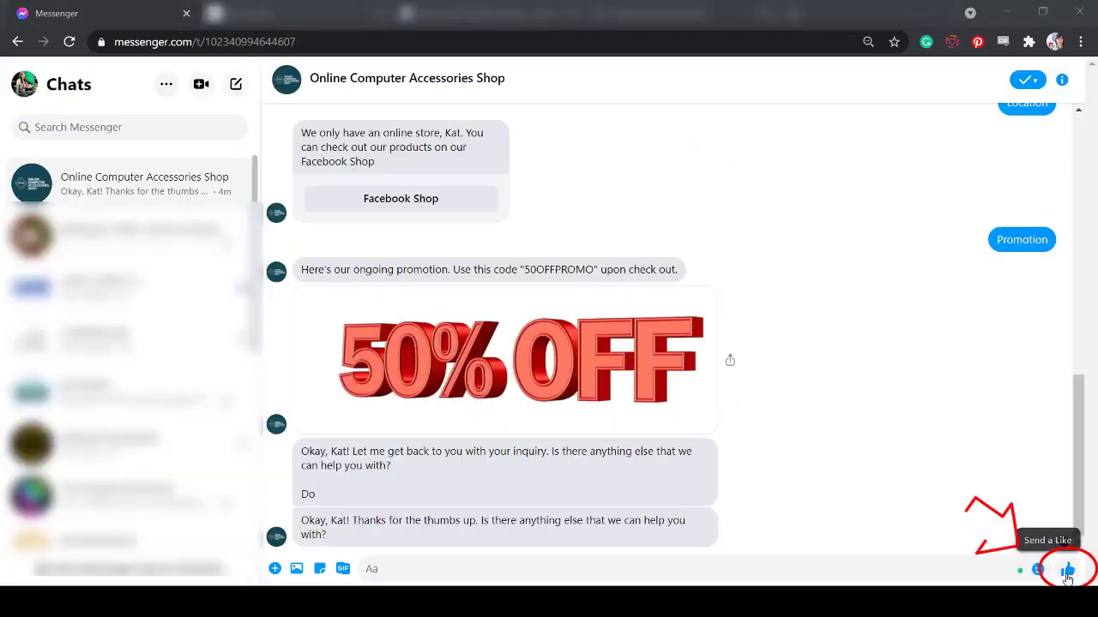
{"action": "left_click", "coordinate": [1067, 569]}
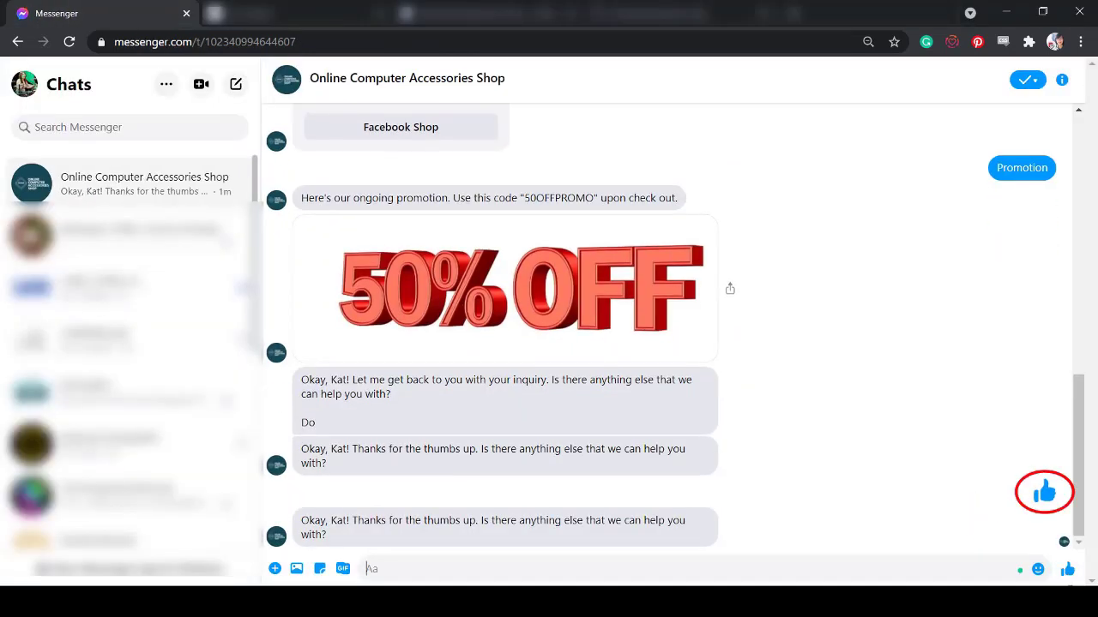